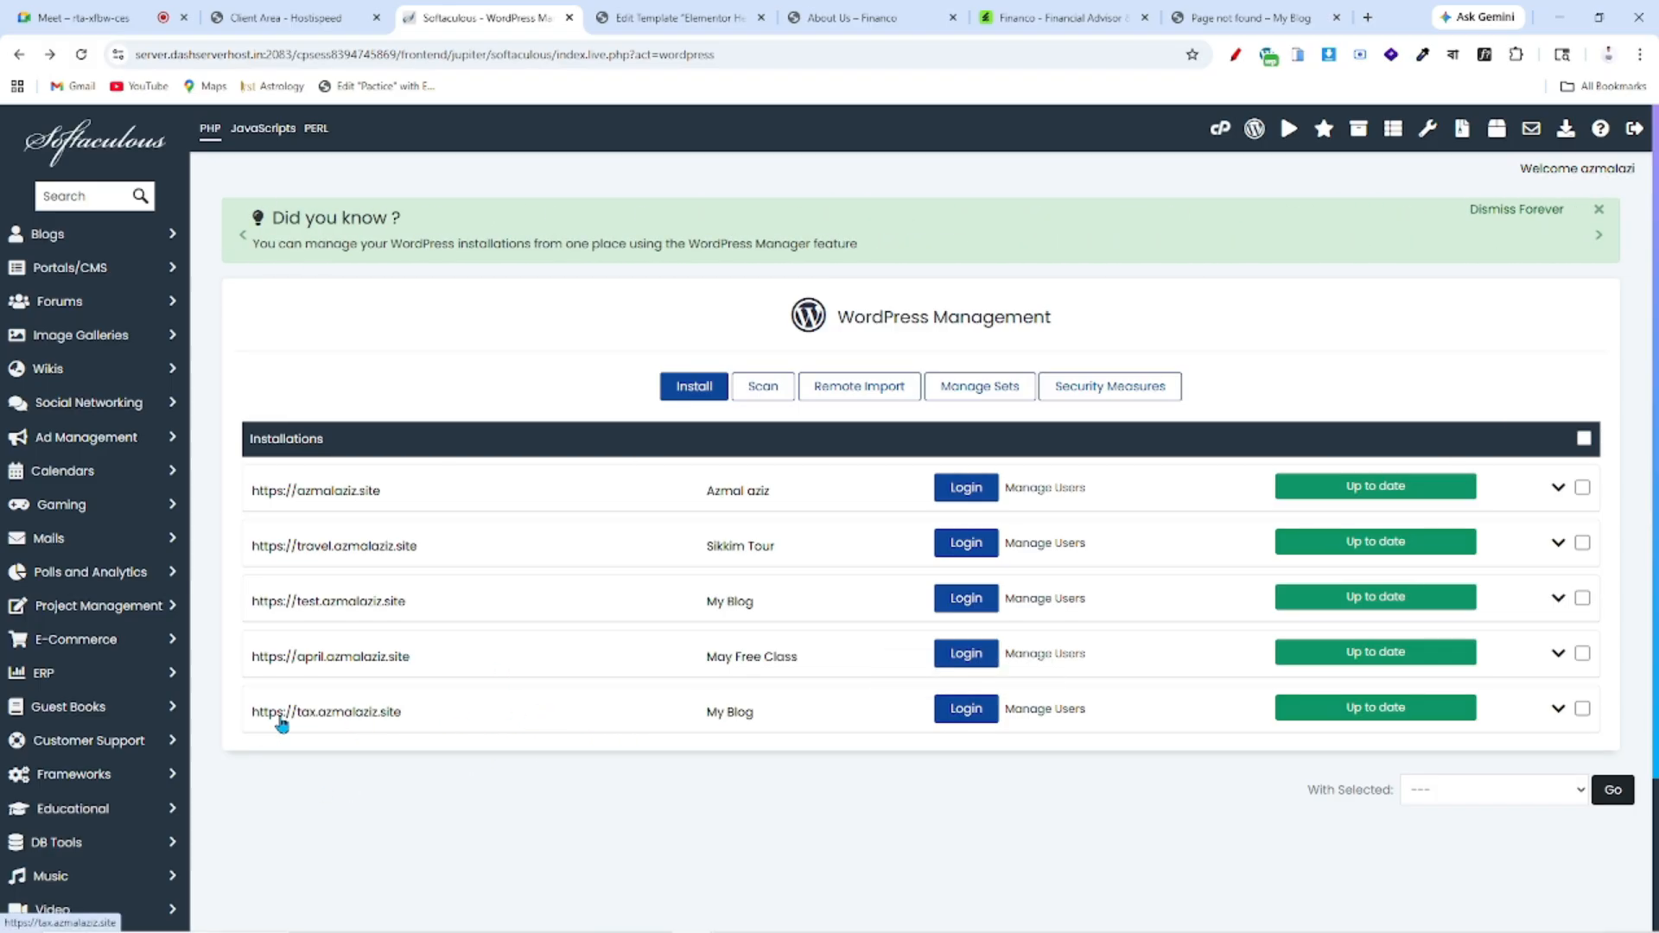
left_click(1244, 17)
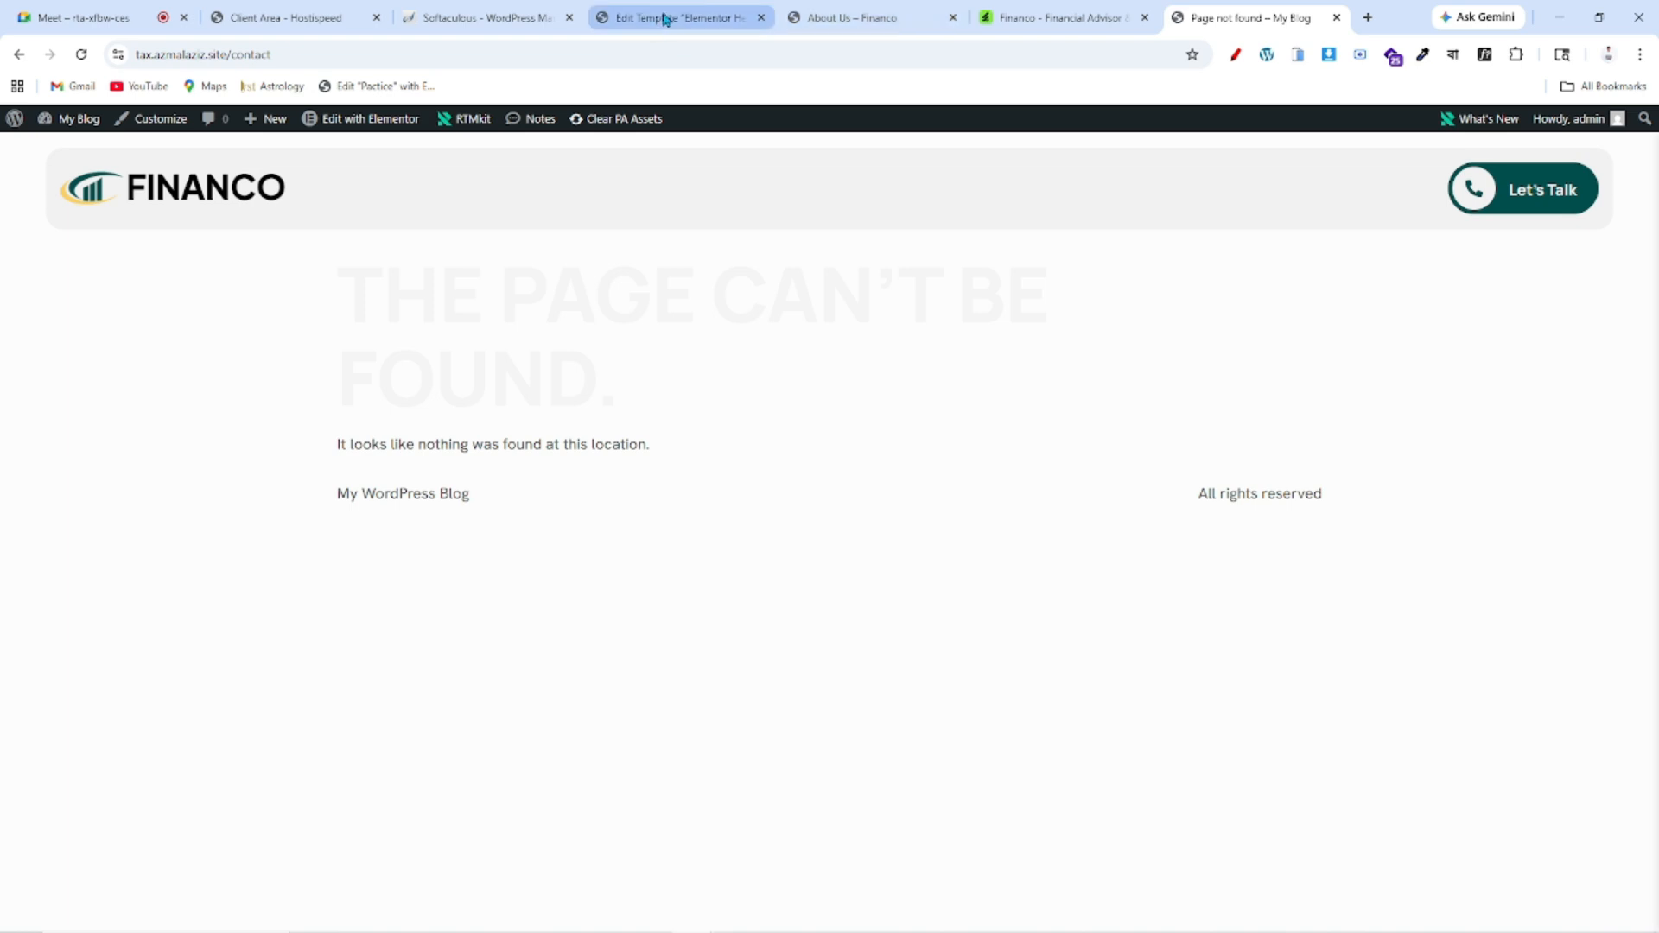
left_click(714, 15)
left_click(500, 19)
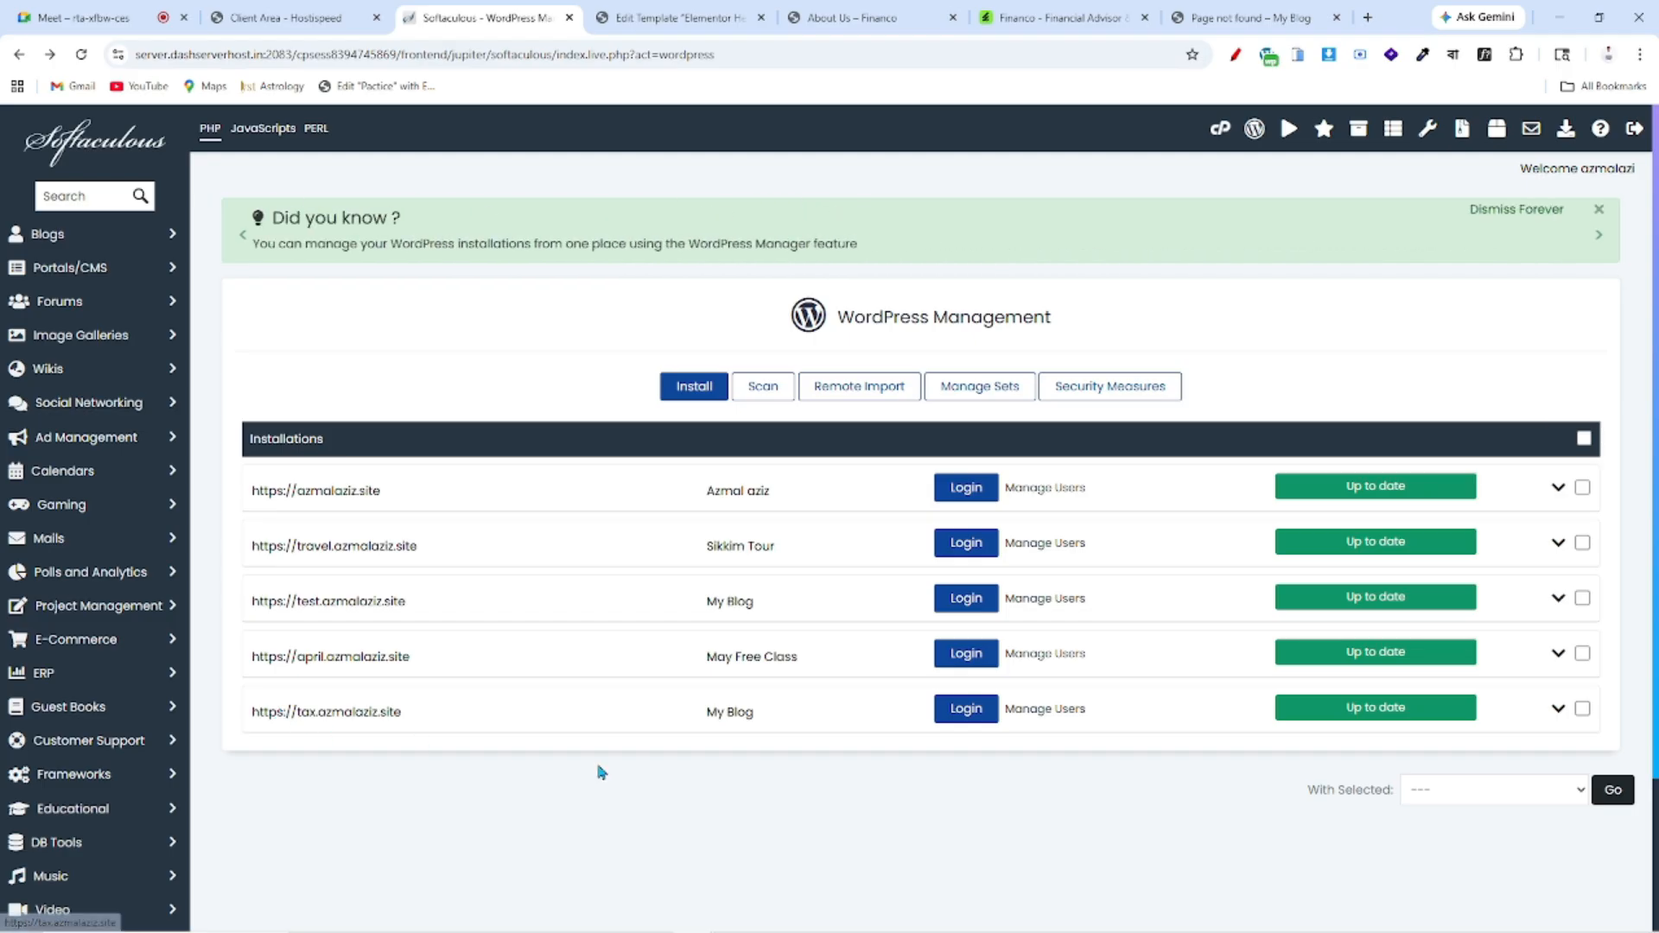
- Open the hosting service from the HostiSpeed client area and log in with the account email and password
left_click(285, 17)
left_click(1340, 704)
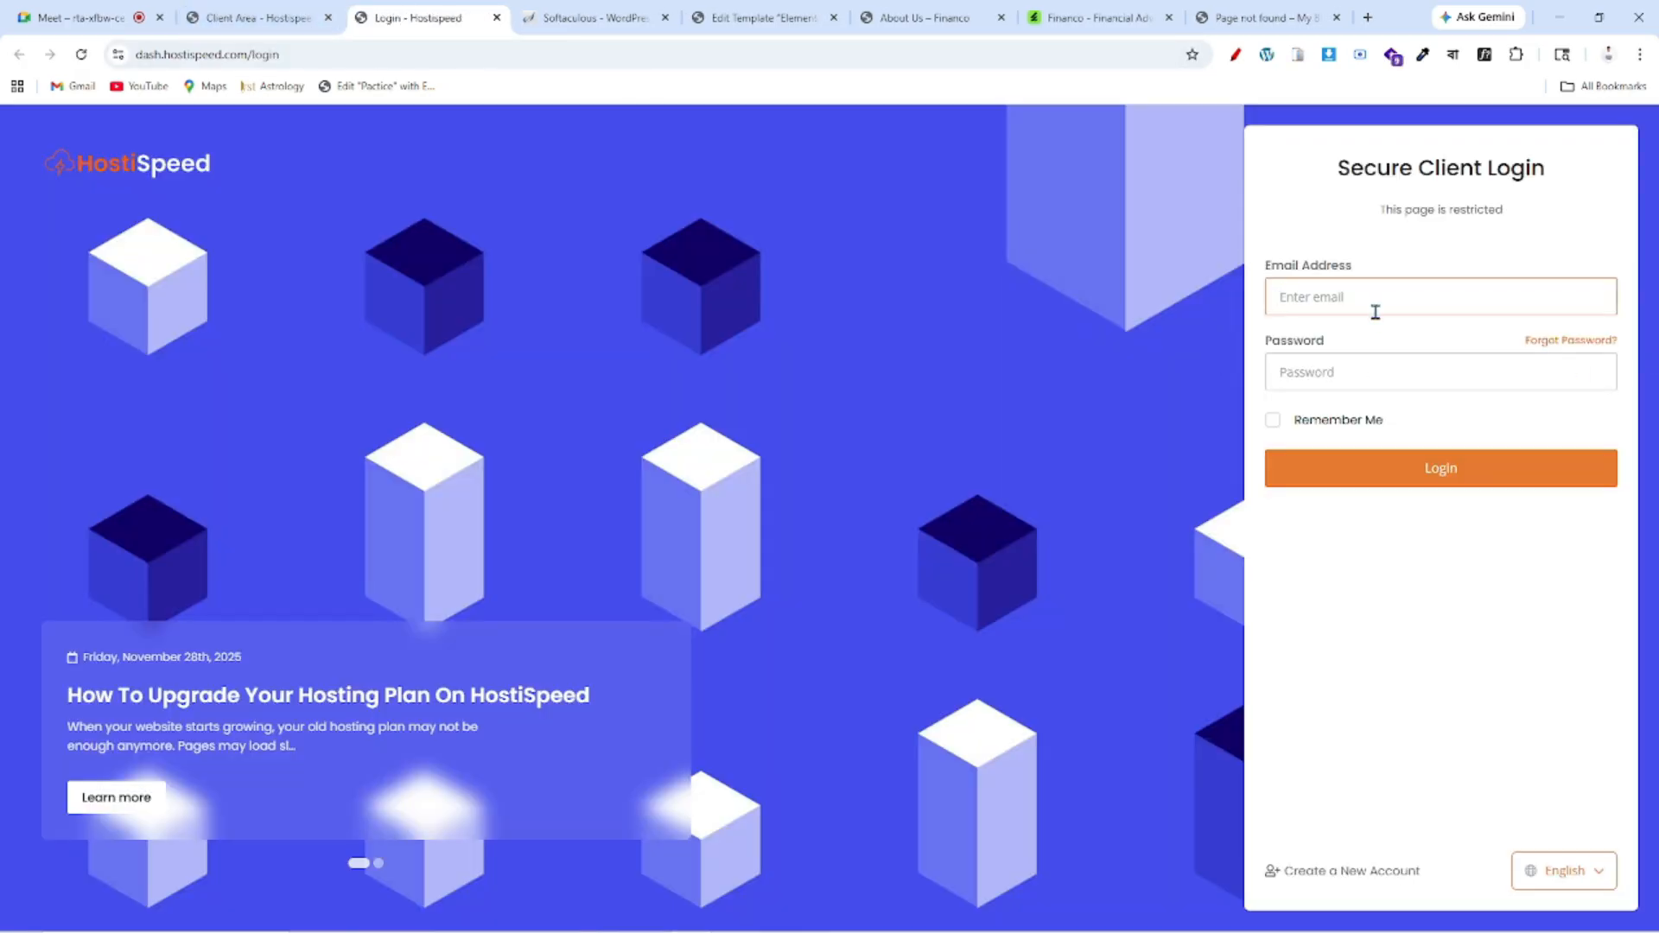
left_click(1374, 301)
left_click(1403, 341)
left_click(1345, 298)
left_click(1314, 372)
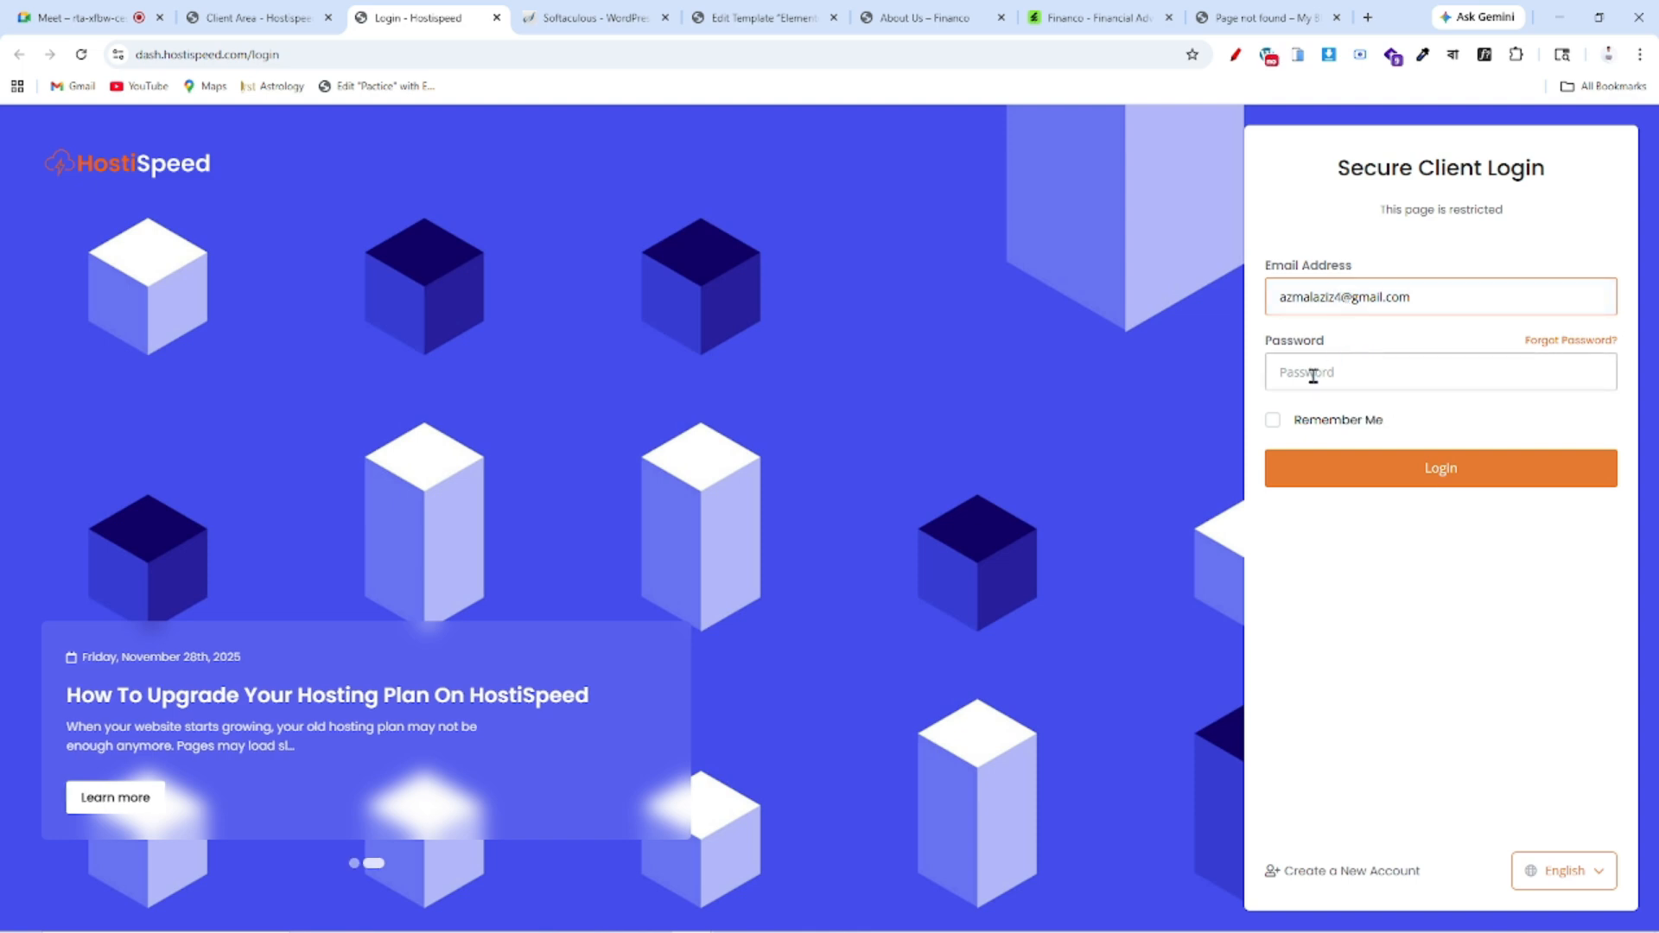
type("a")
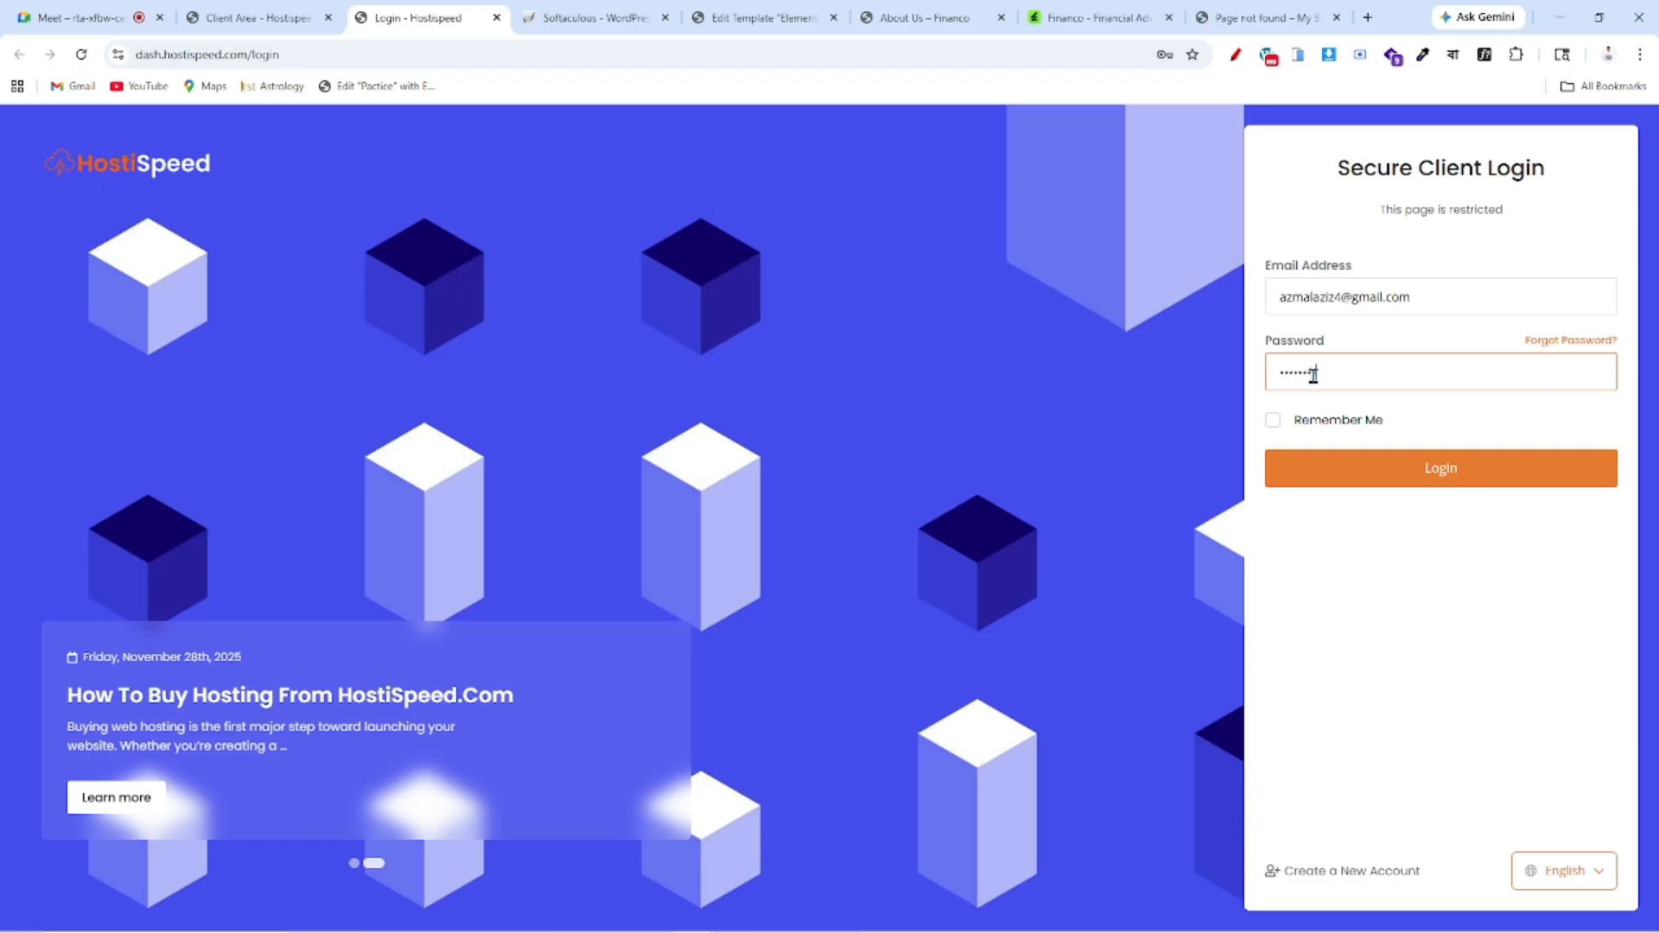
type("****")
left_click(1363, 481)
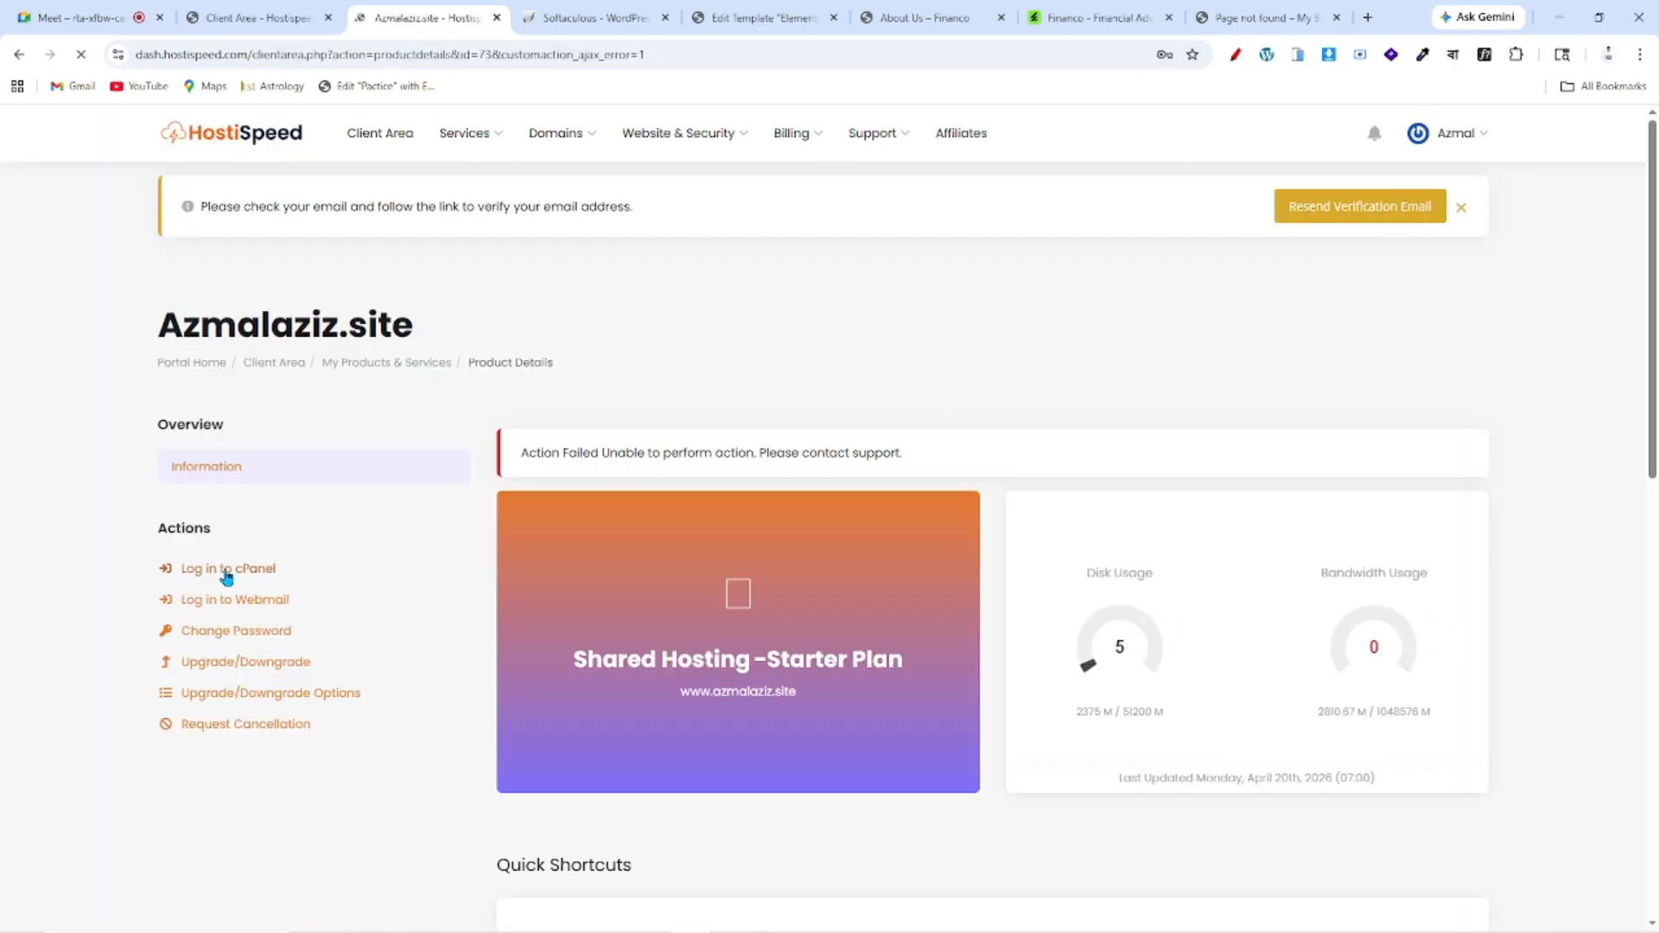
- Log in to cPanel for the hosting plan and search its tools for the domain list to open it
left_click(229, 570)
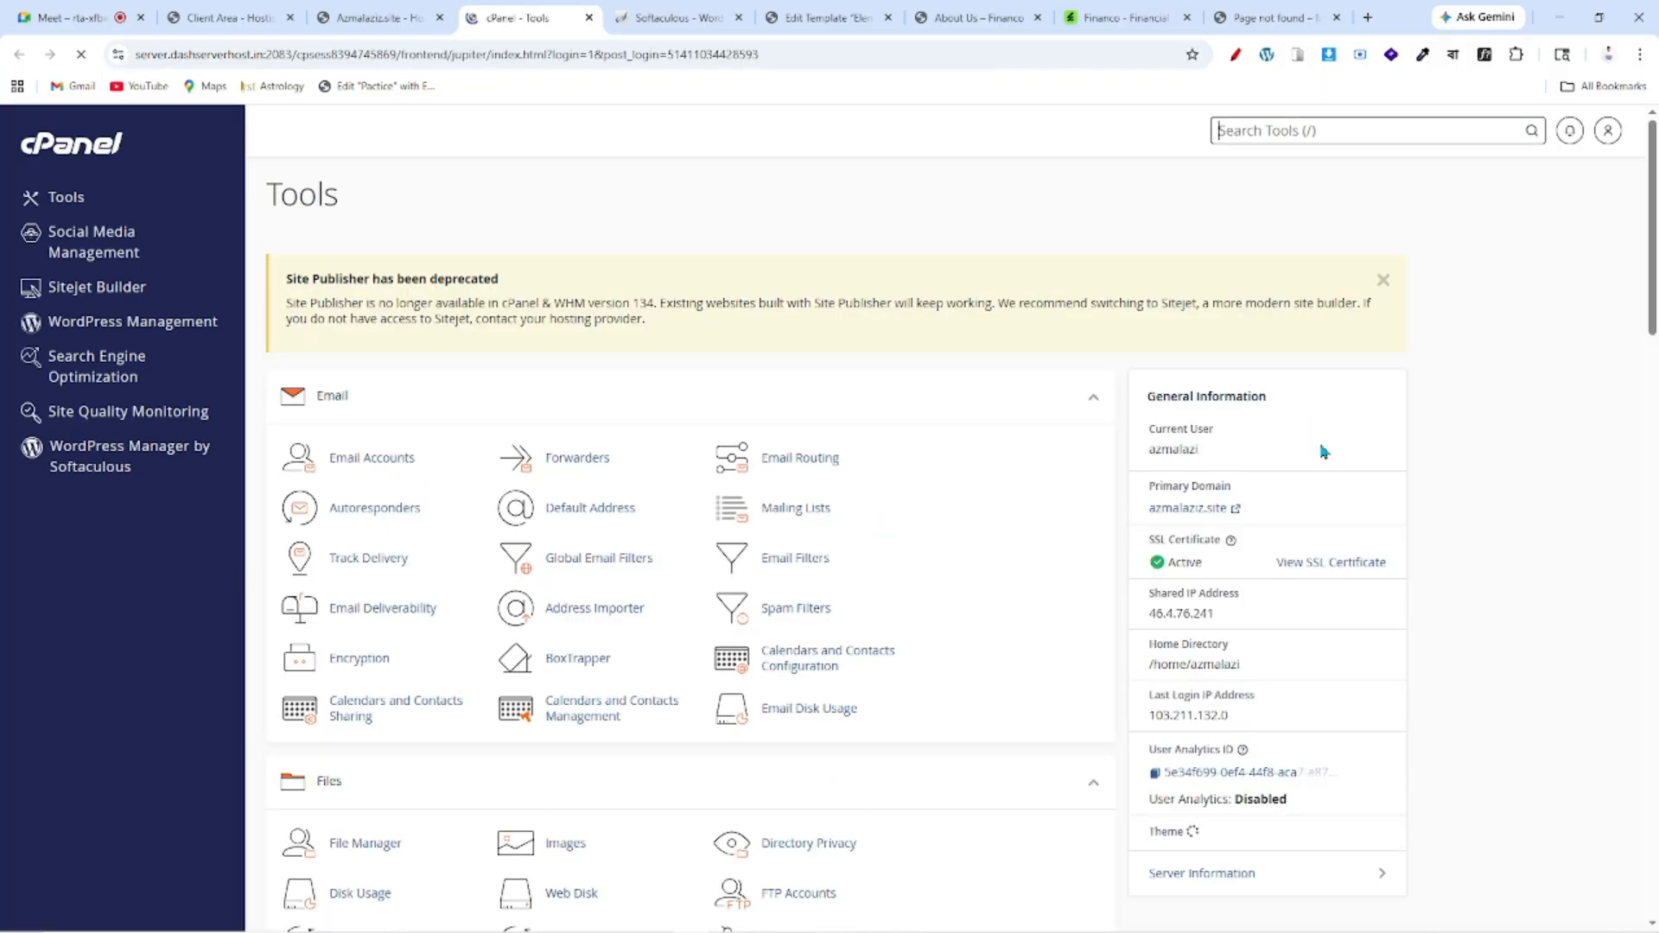
left_click(1292, 134)
type("do")
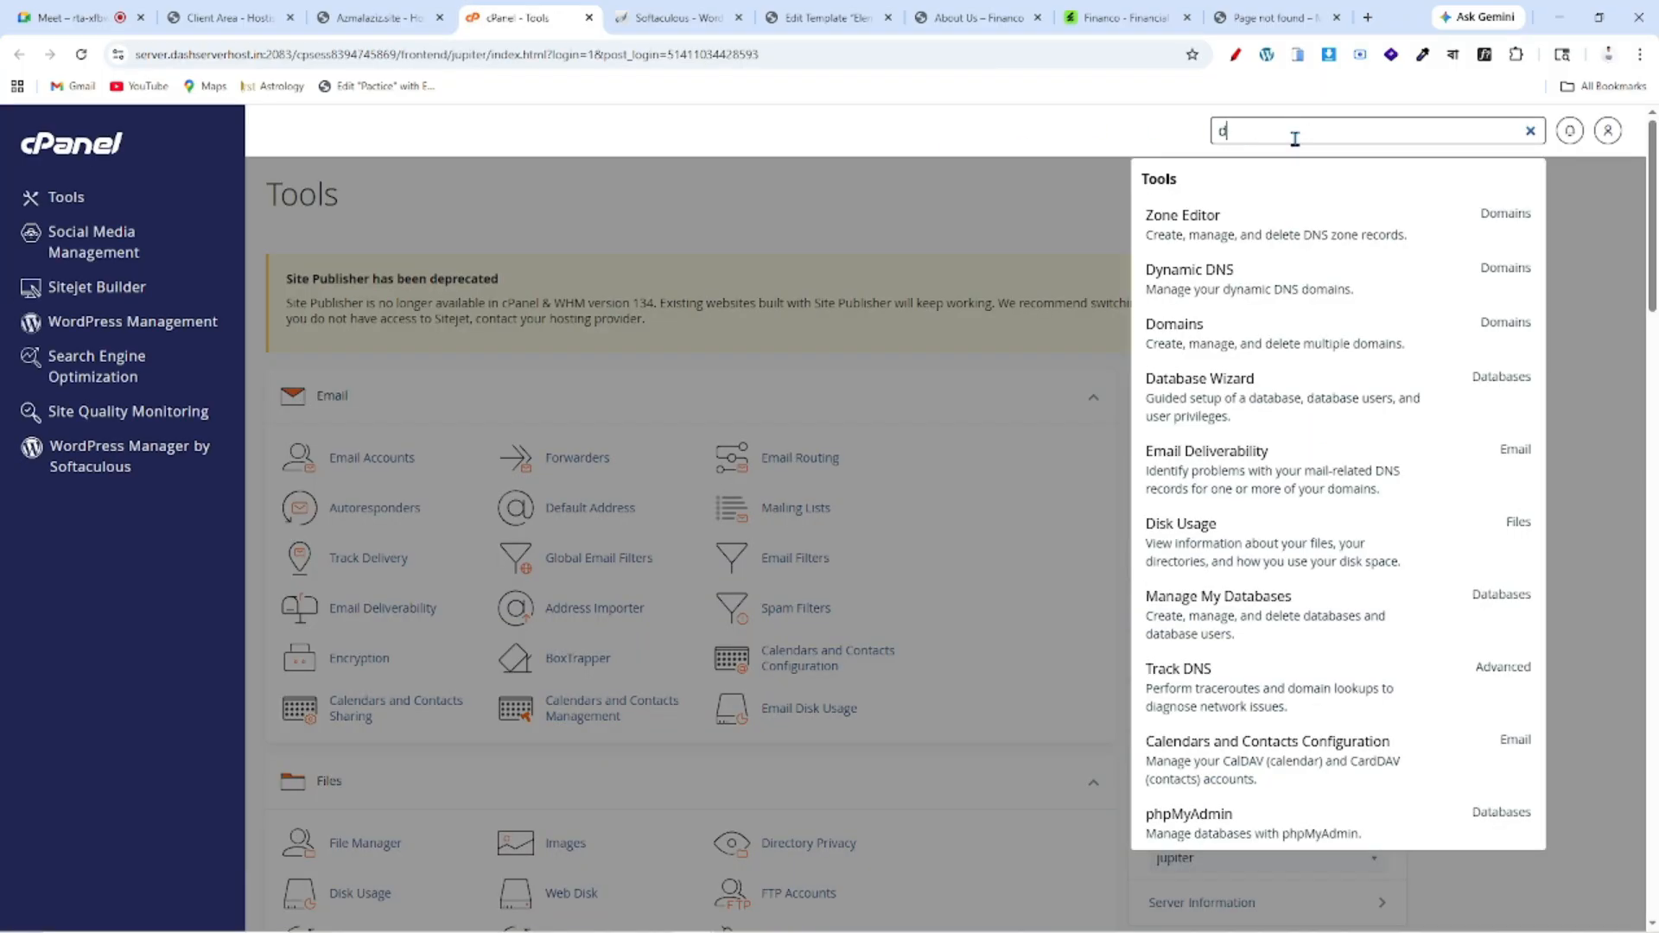
left_click(1224, 227)
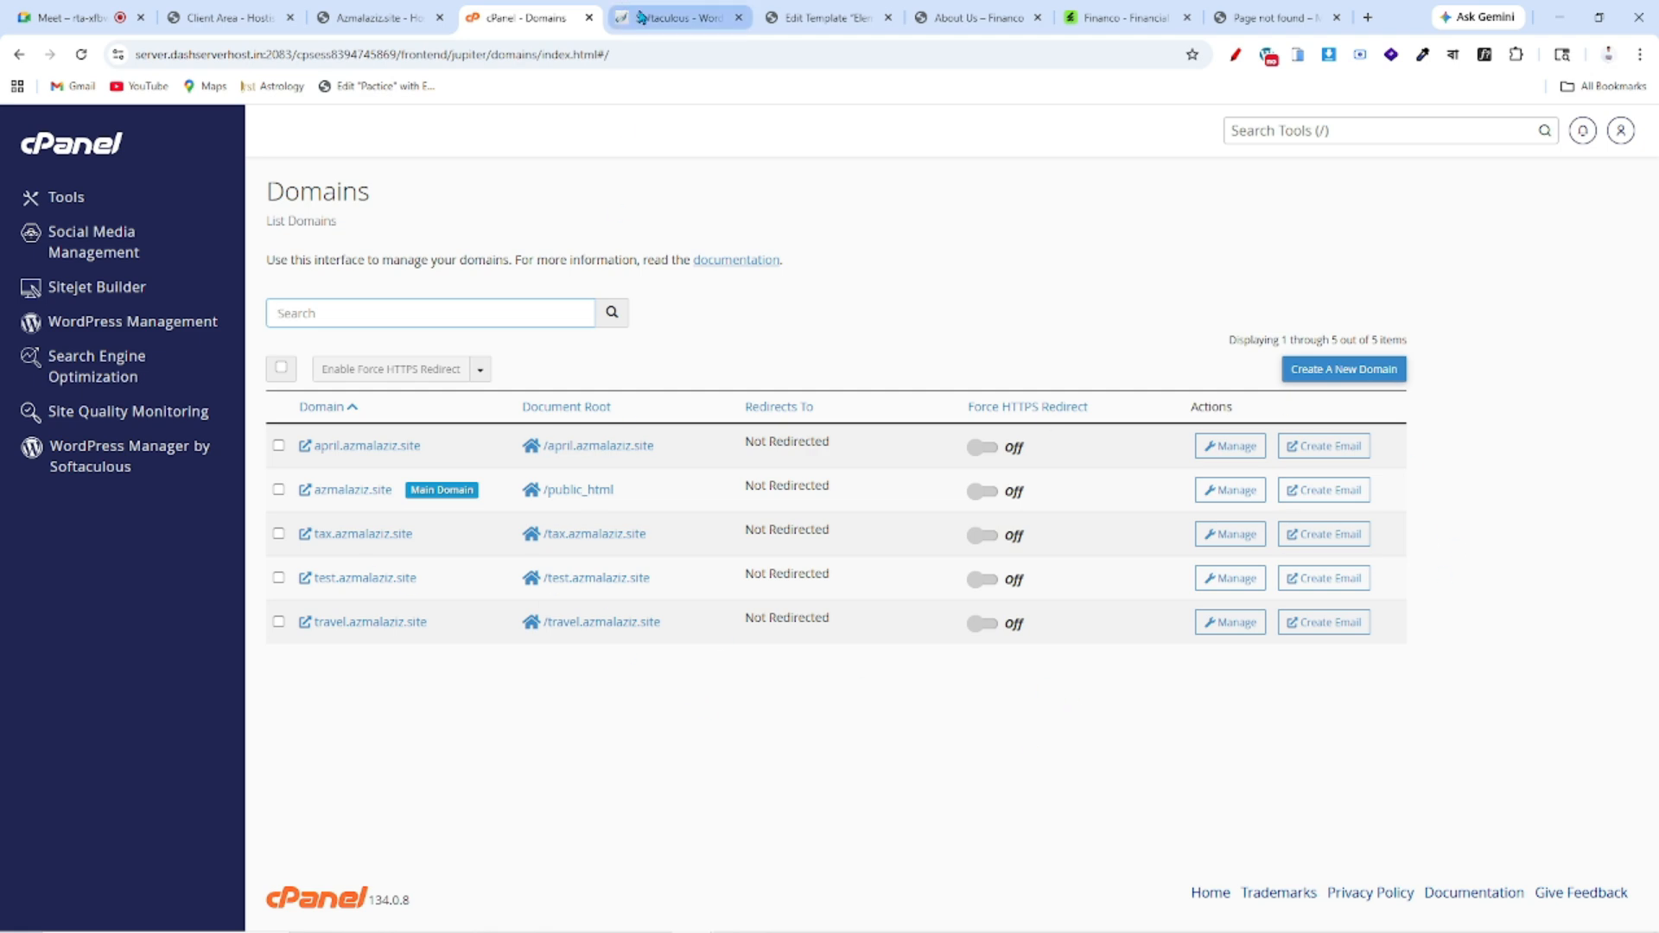
- Compare the cPanel domain list, the Softaculous WordPress installations and the tax subdomain's live home page
left_click(623, 24)
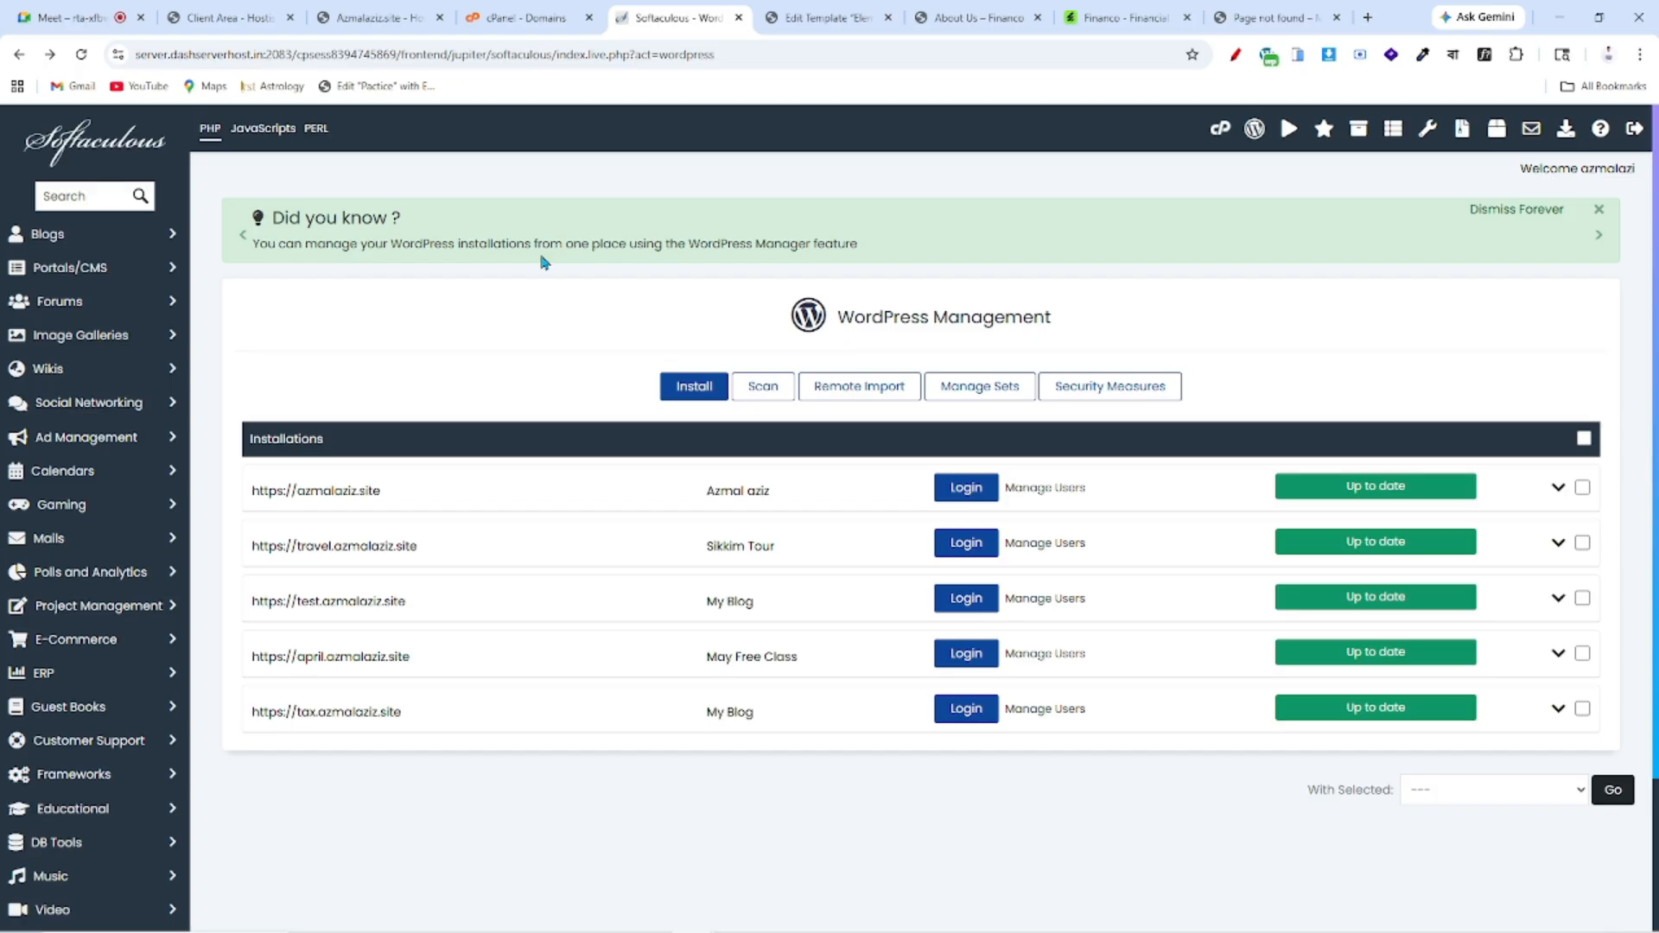
left_click(1253, 18)
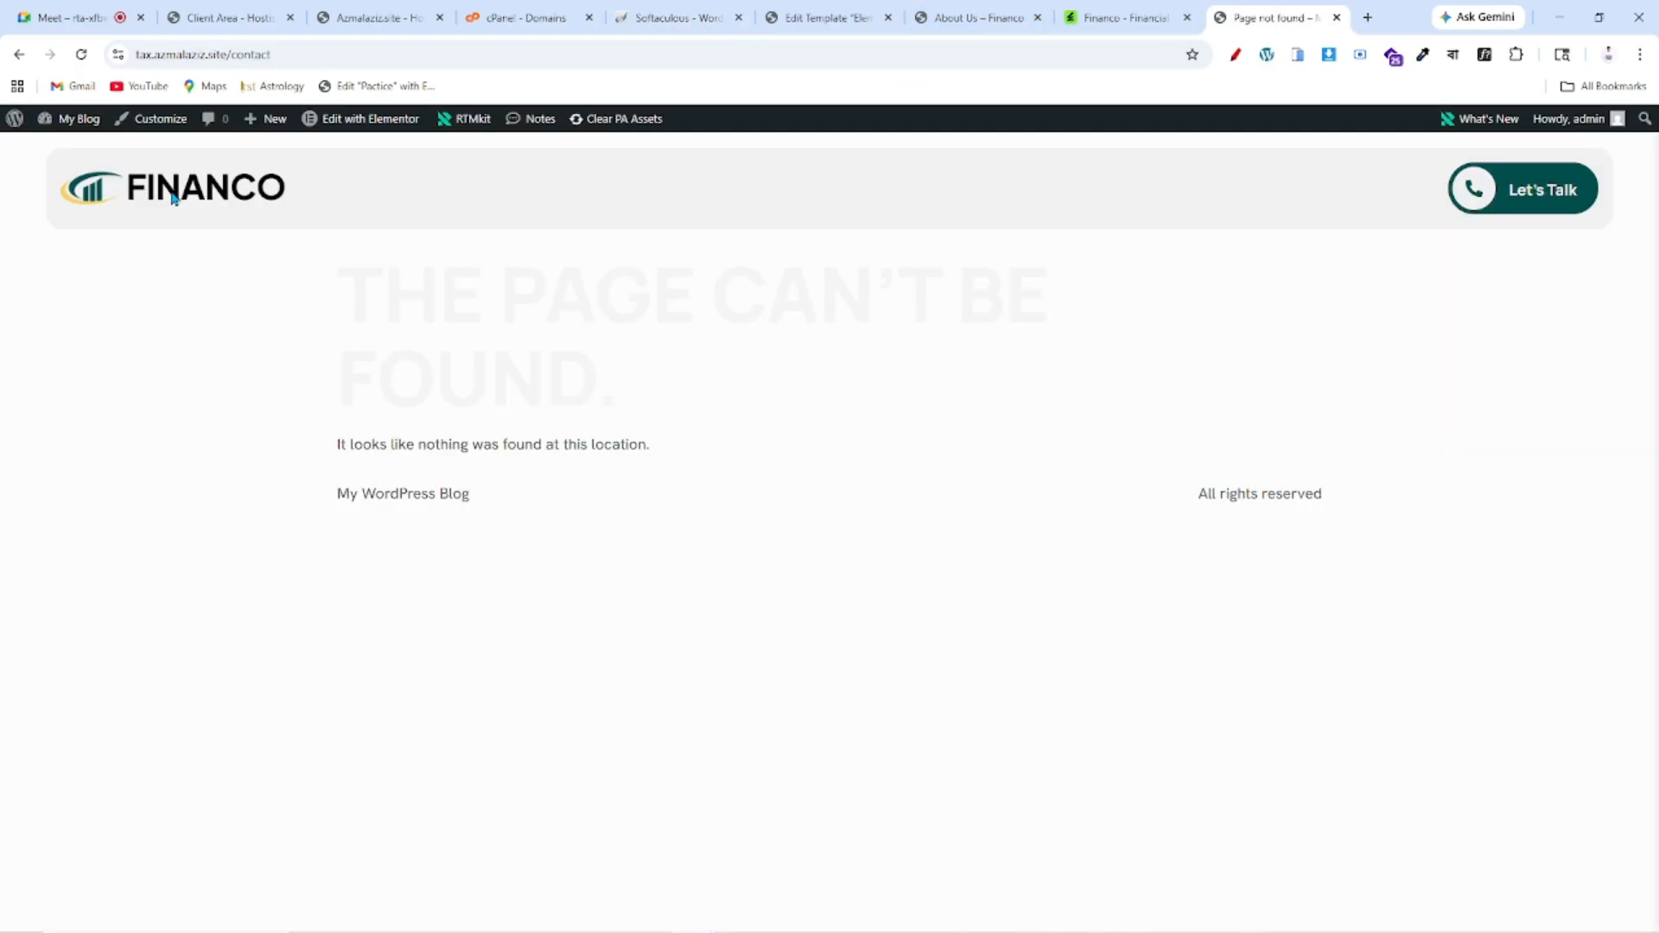
left_click(19, 53)
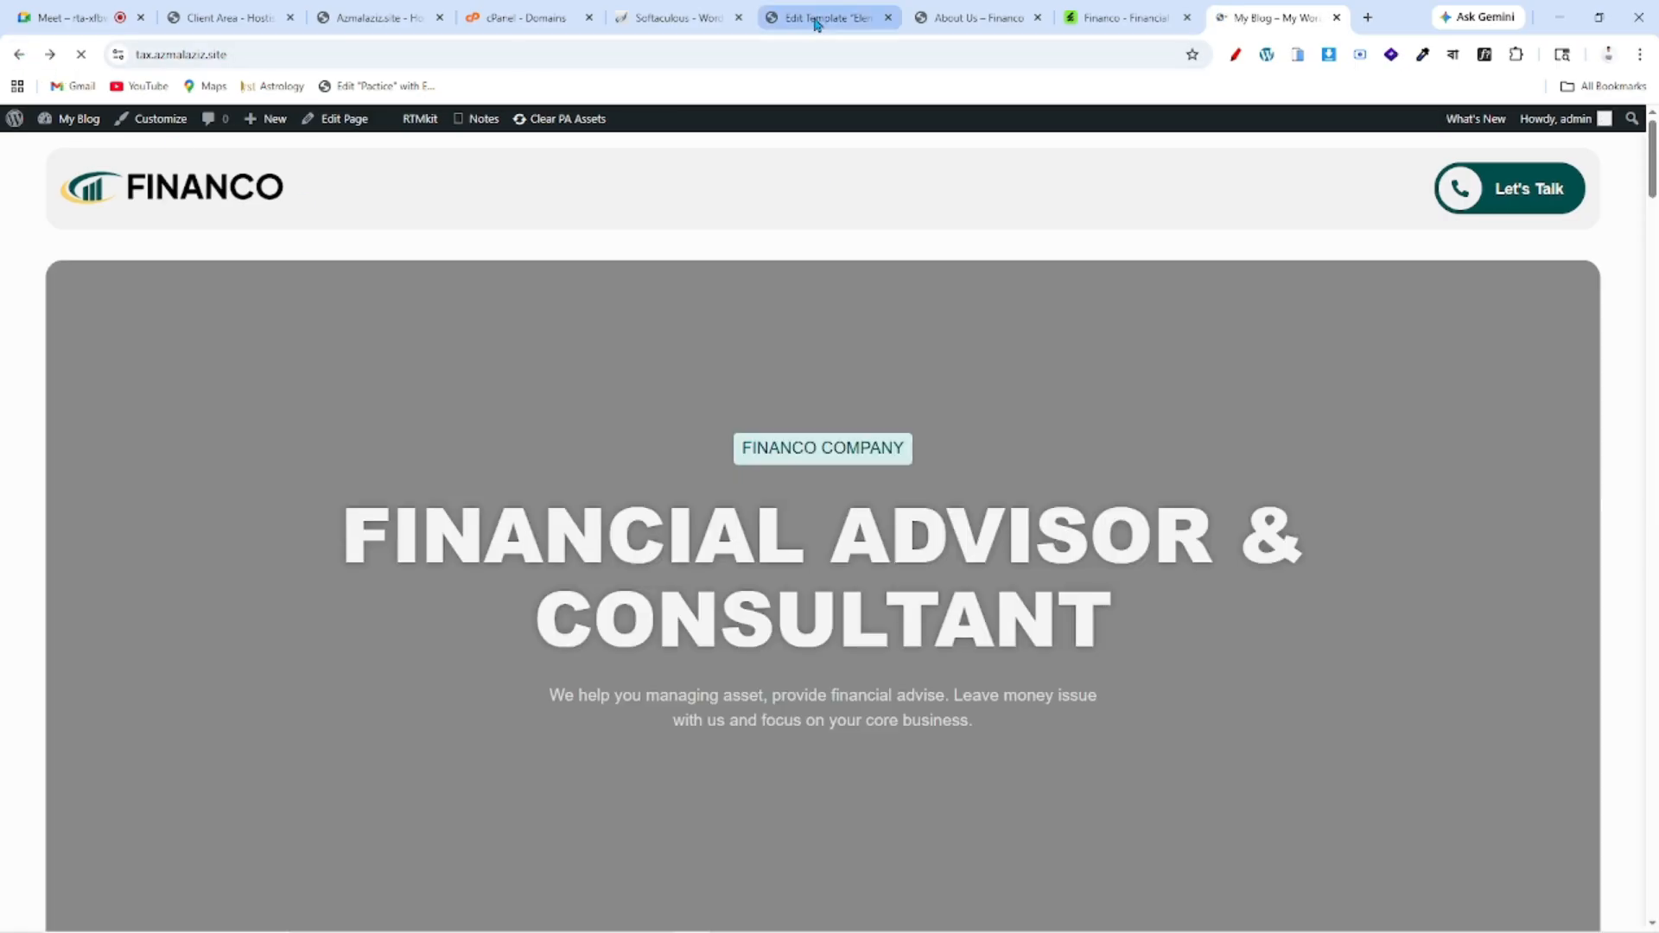
left_click(815, 19)
left_click(523, 18)
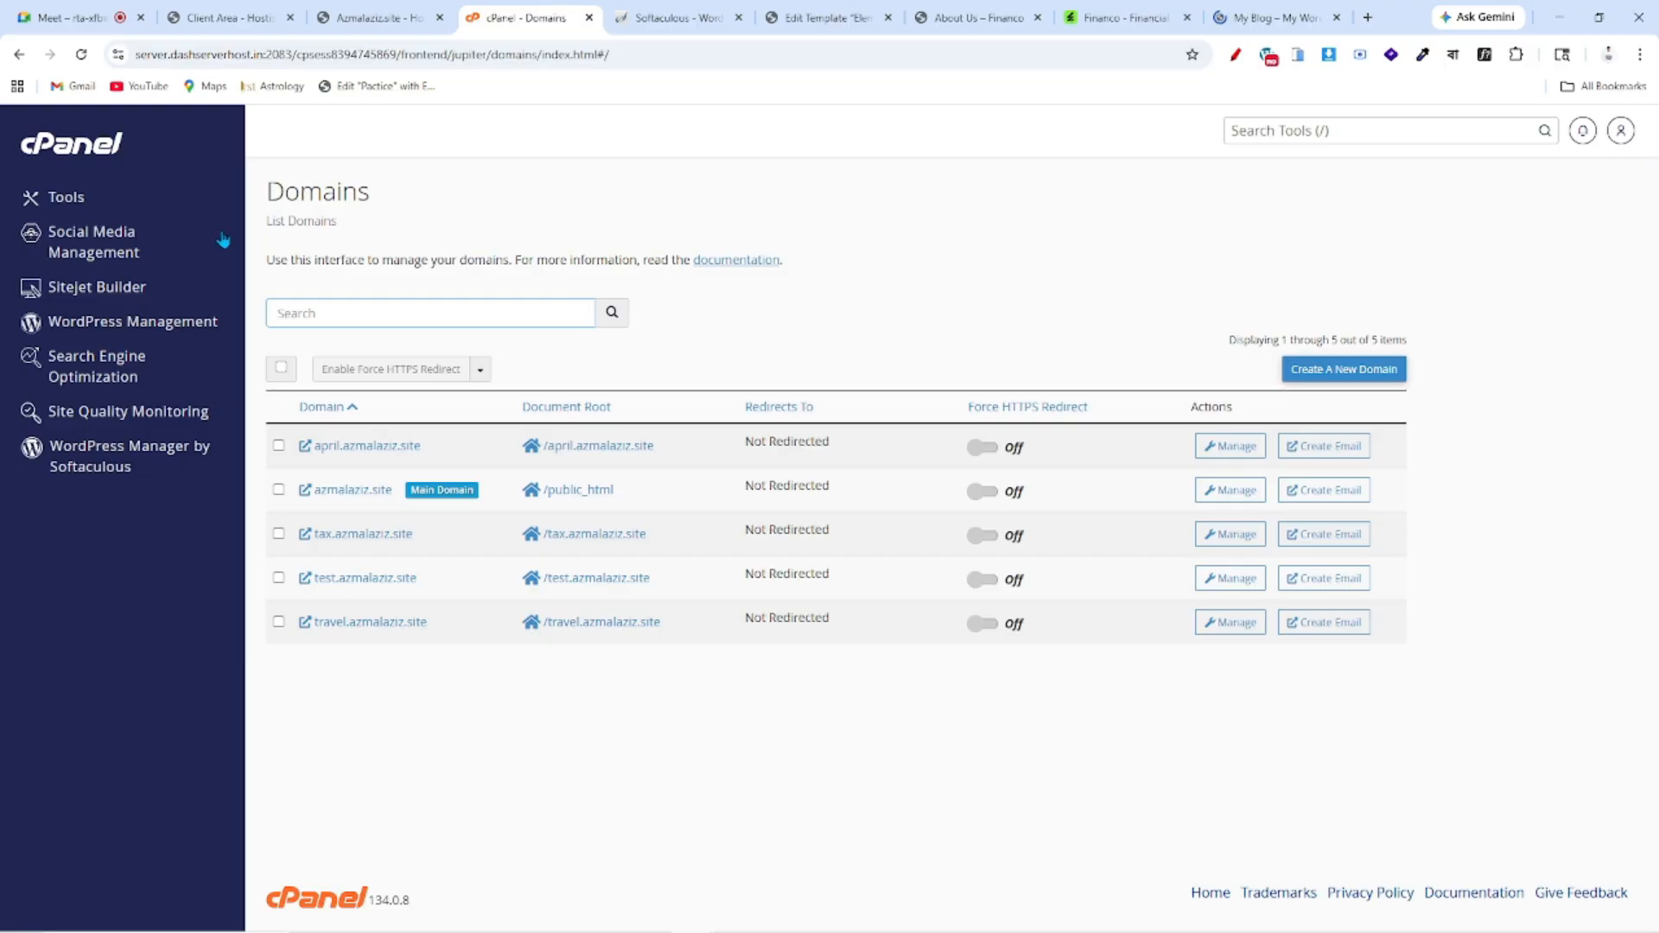
left_click(662, 17)
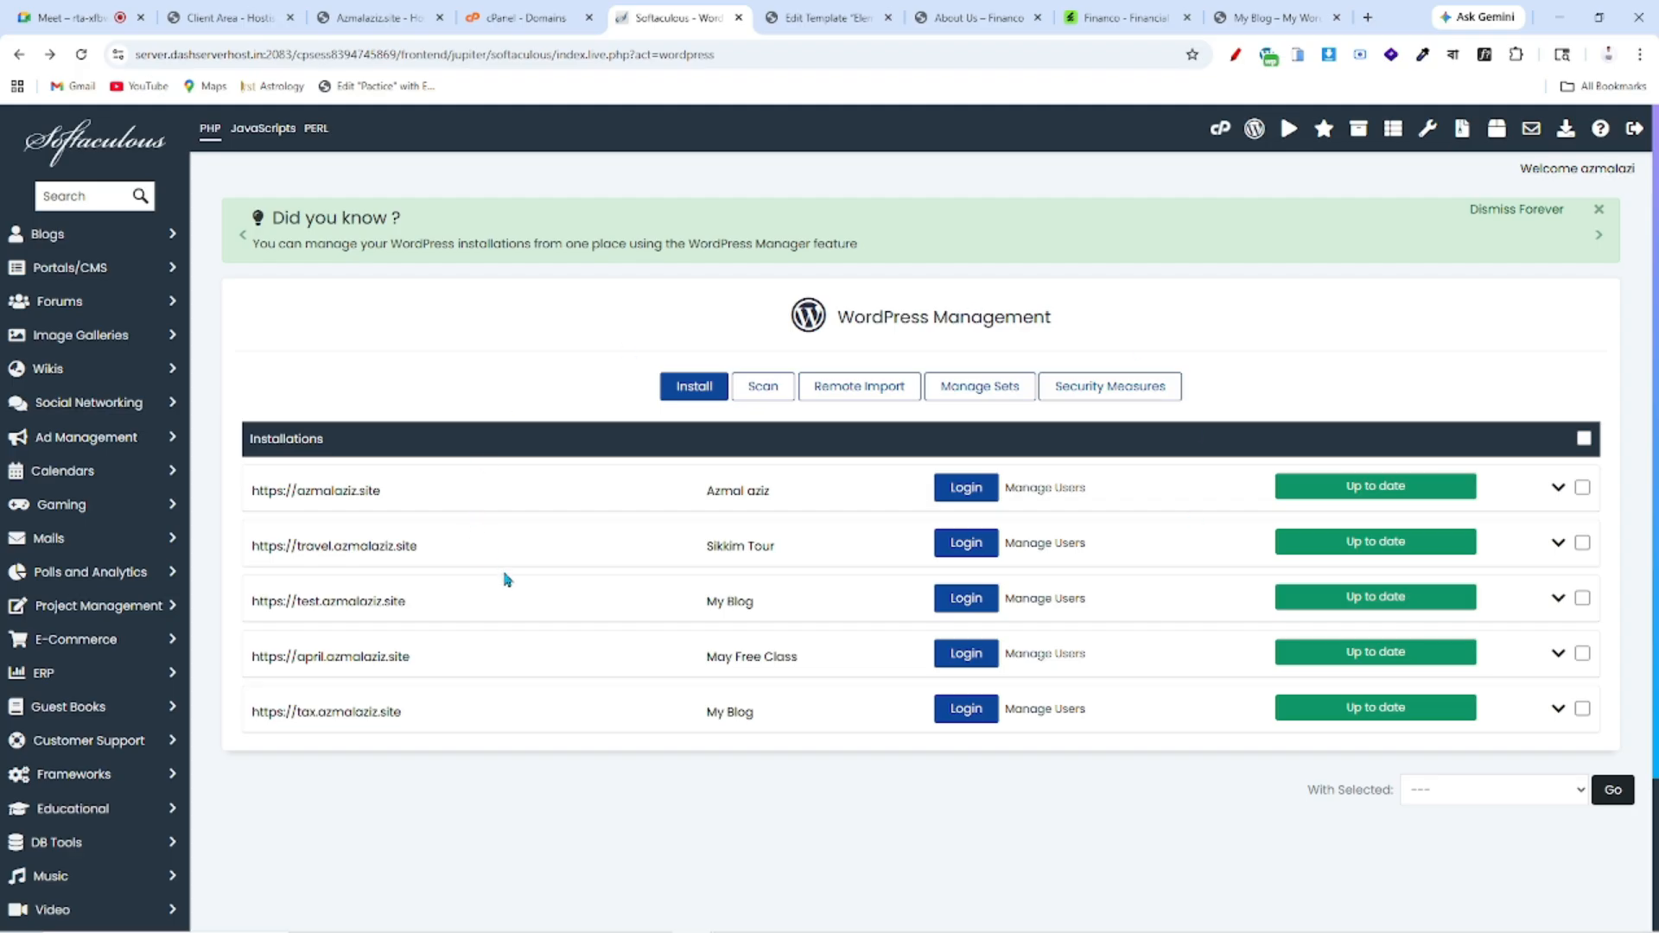
- Locate the tax subdomain's entry in the list of WordPress installations and highlight its address
scroll(893, 713, "down", 2)
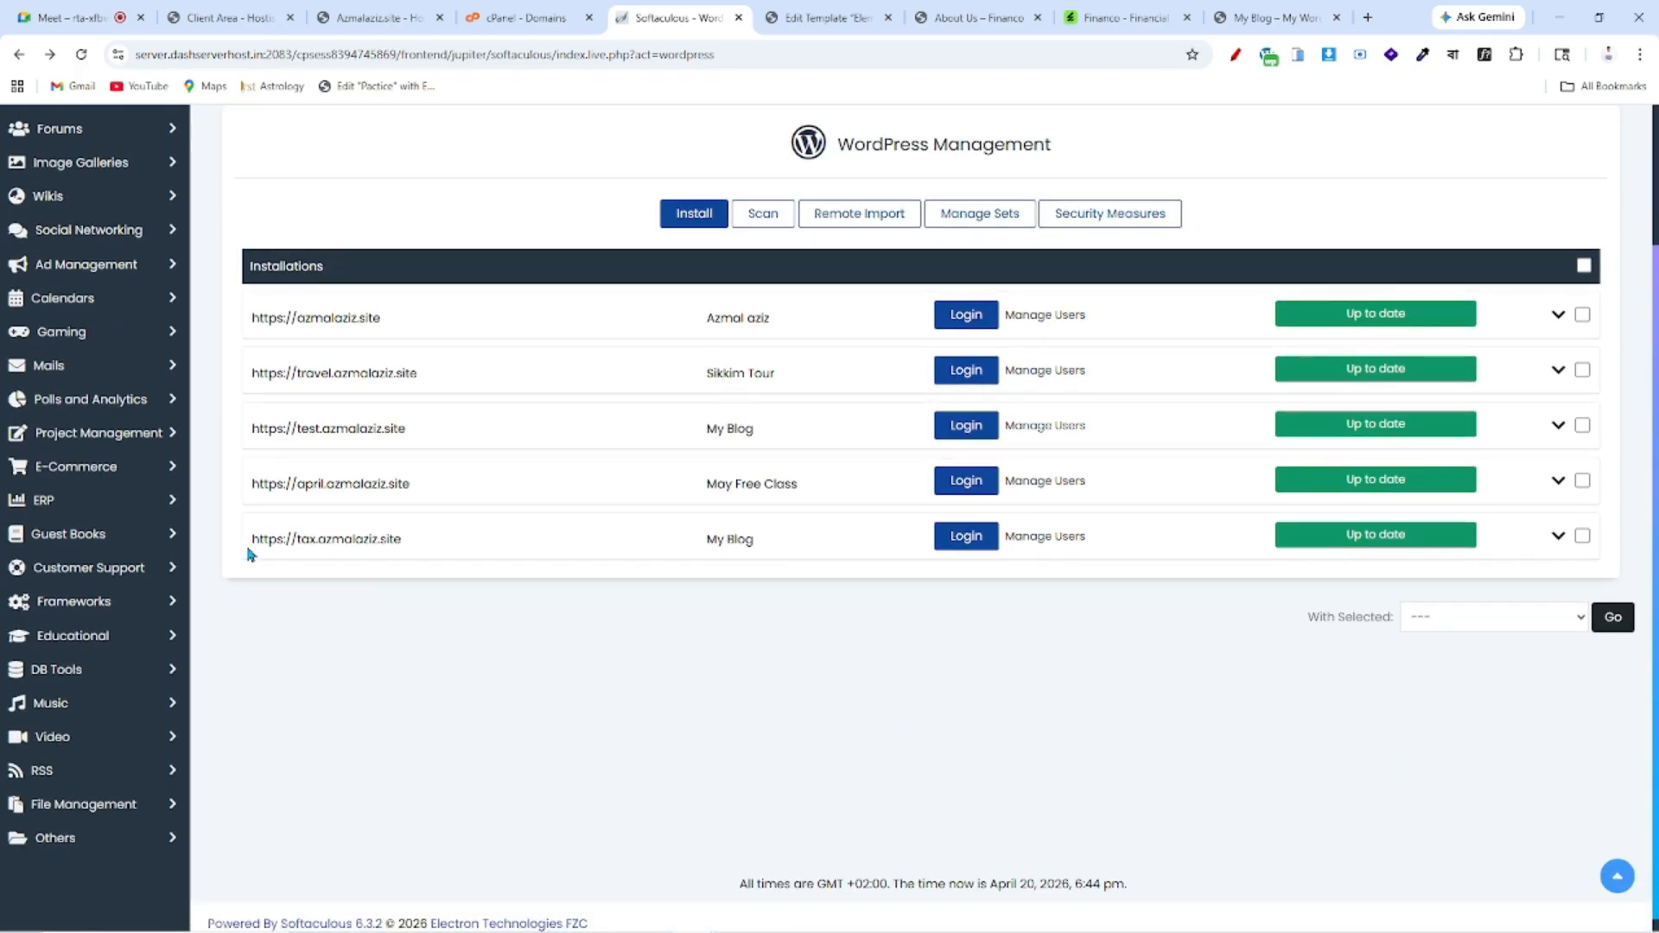
left_click_drag(244, 547, 437, 541)
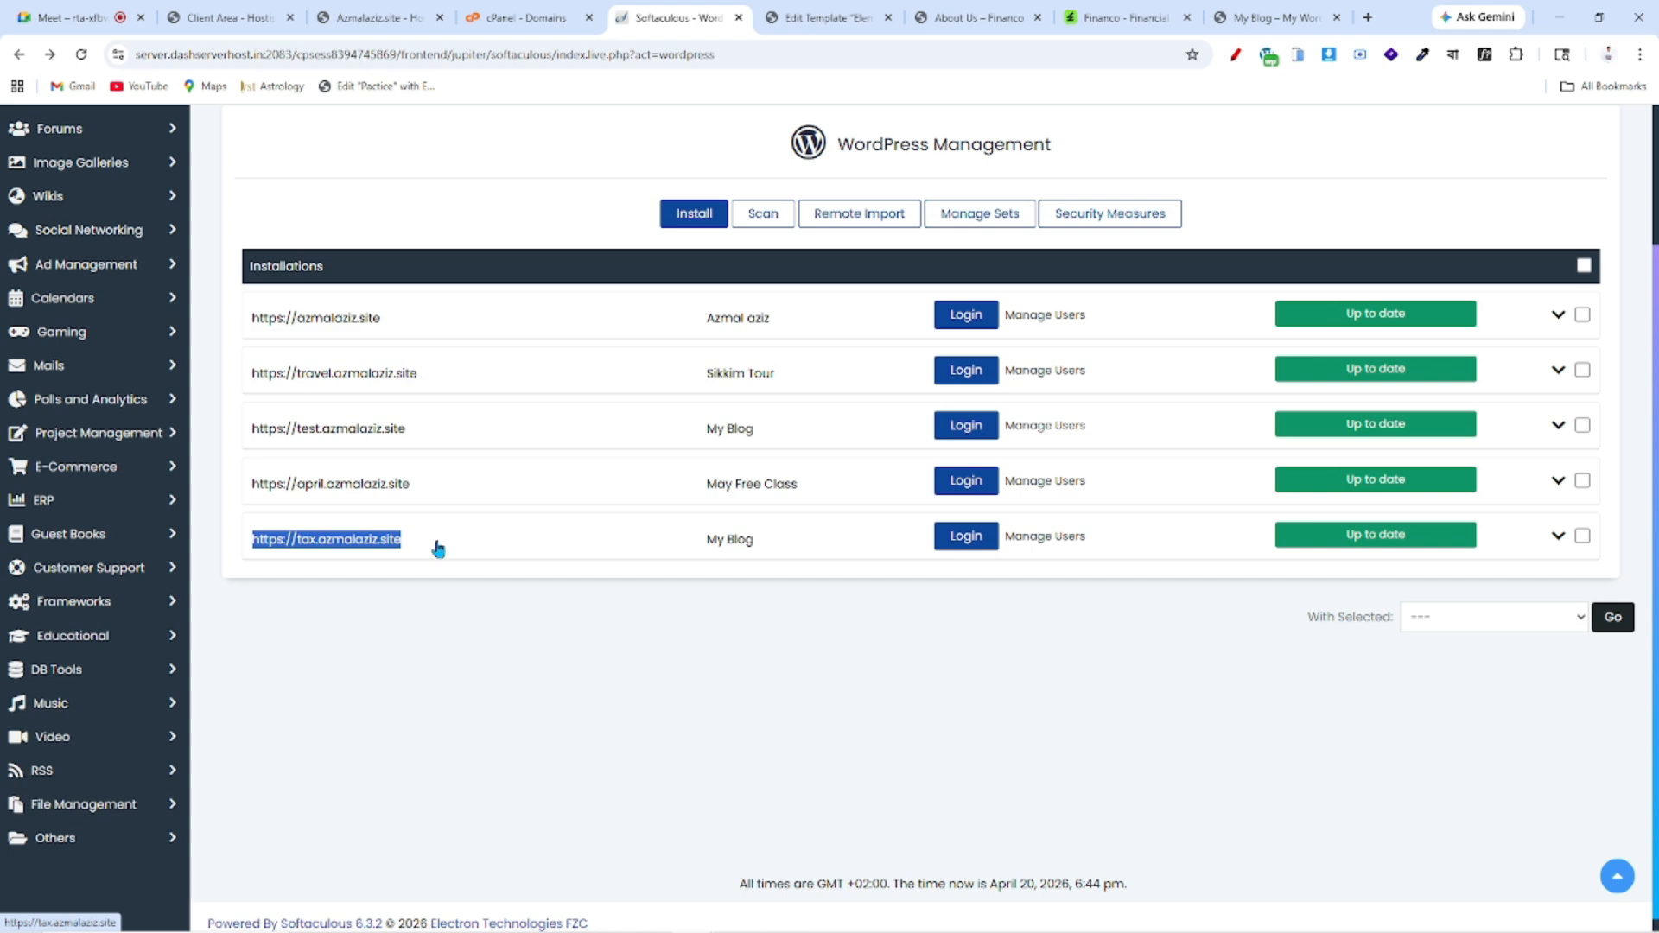
left_click(377, 656)
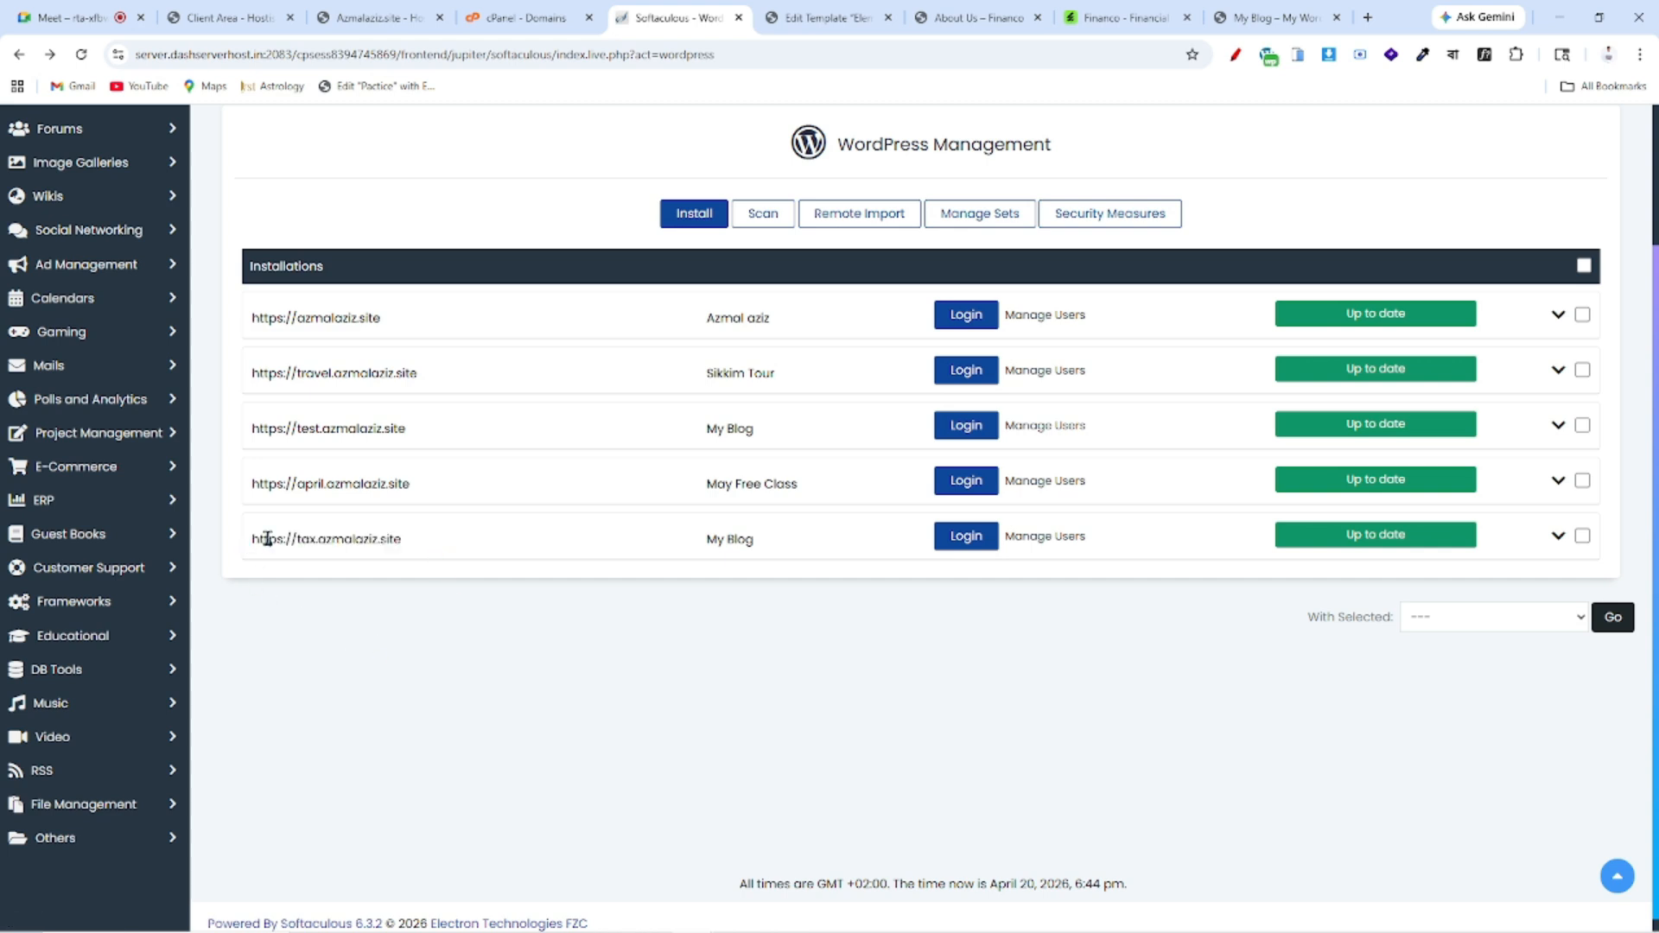
left_click_drag(268, 539, 464, 548)
left_click(485, 666)
left_click_drag(243, 546, 437, 539)
- Reopen WordPress Manager by Softaculous and expand the tax subdomain installation down to its management actions
left_click(18, 56)
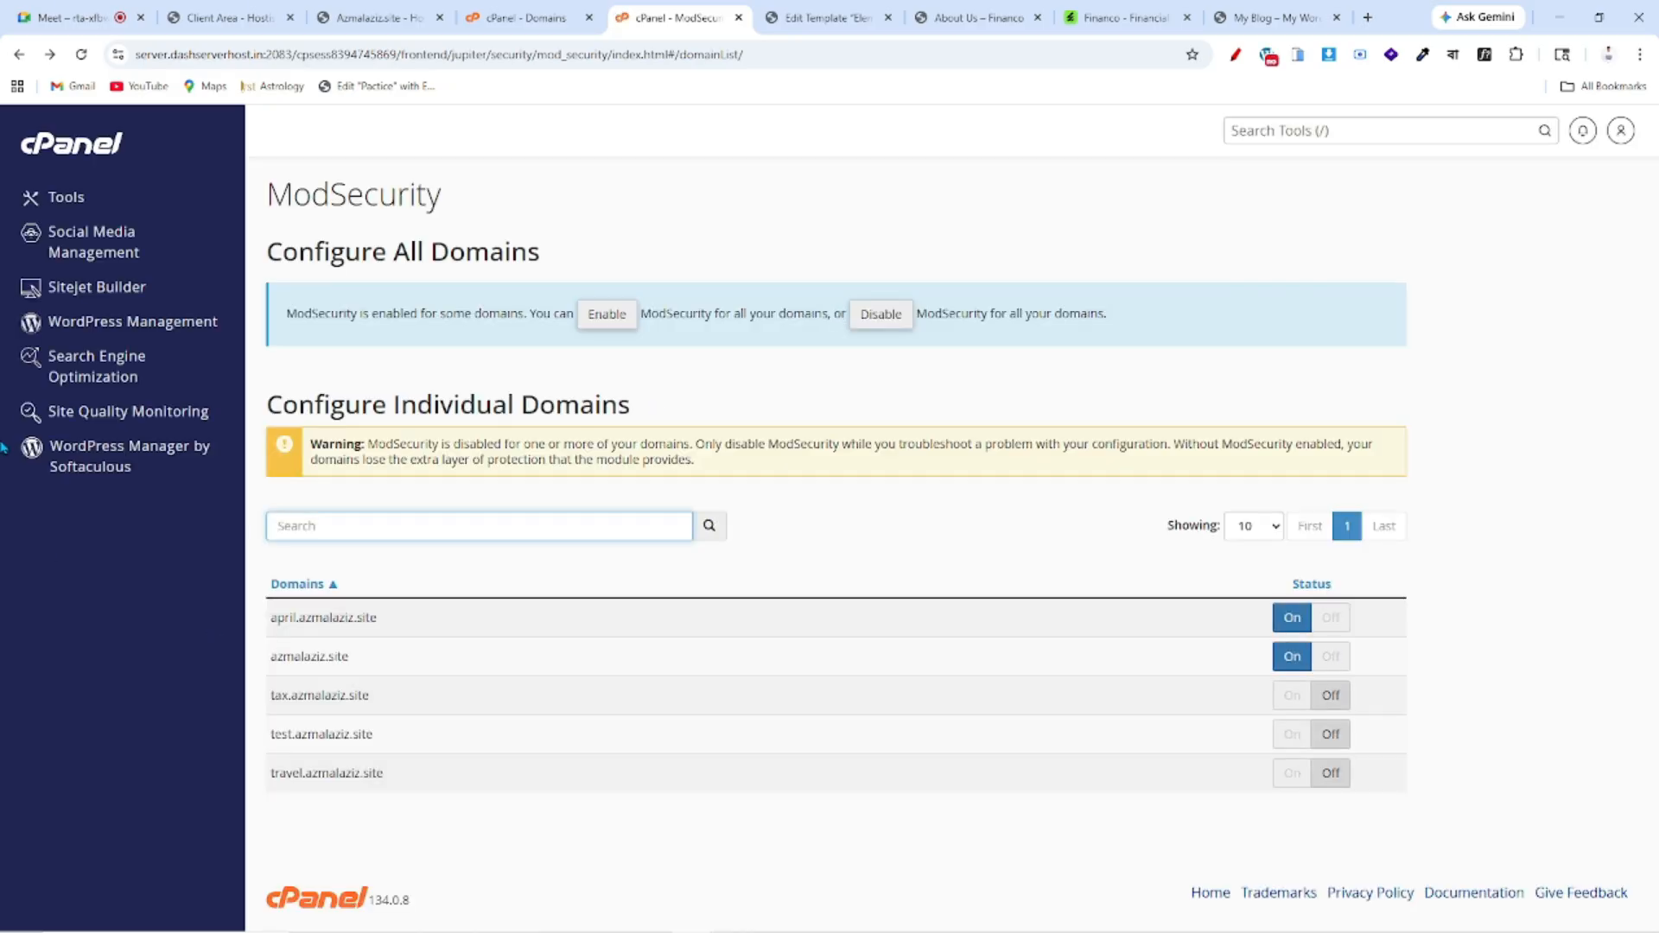
left_click(153, 458)
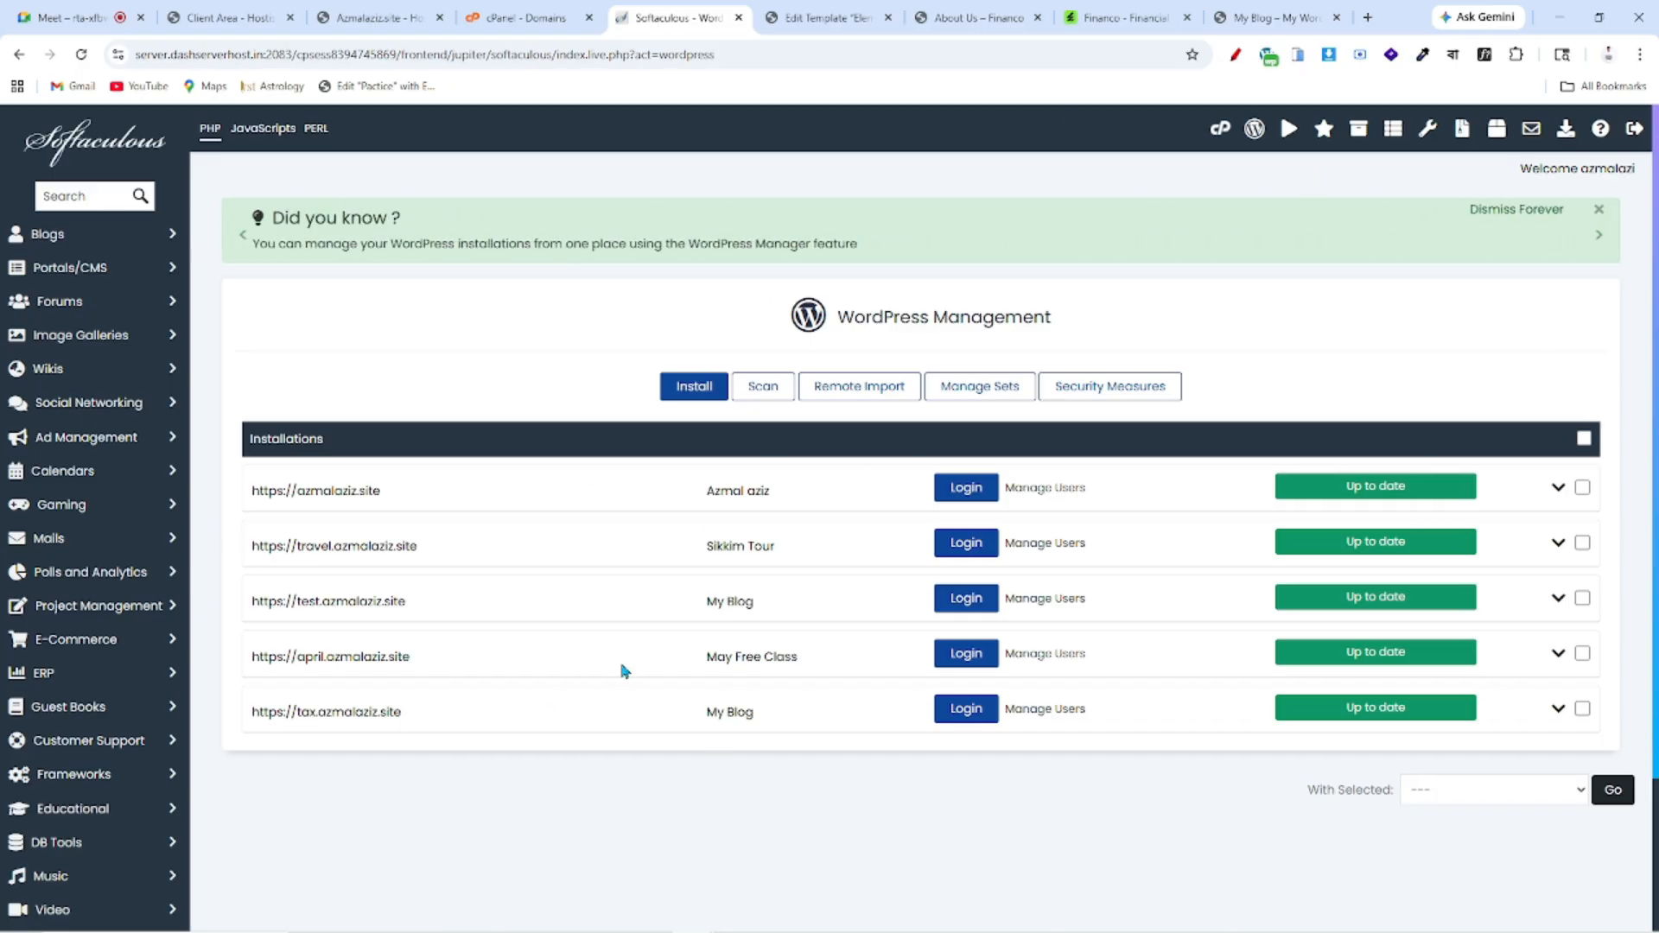
scroll(625, 671, "down", 3)
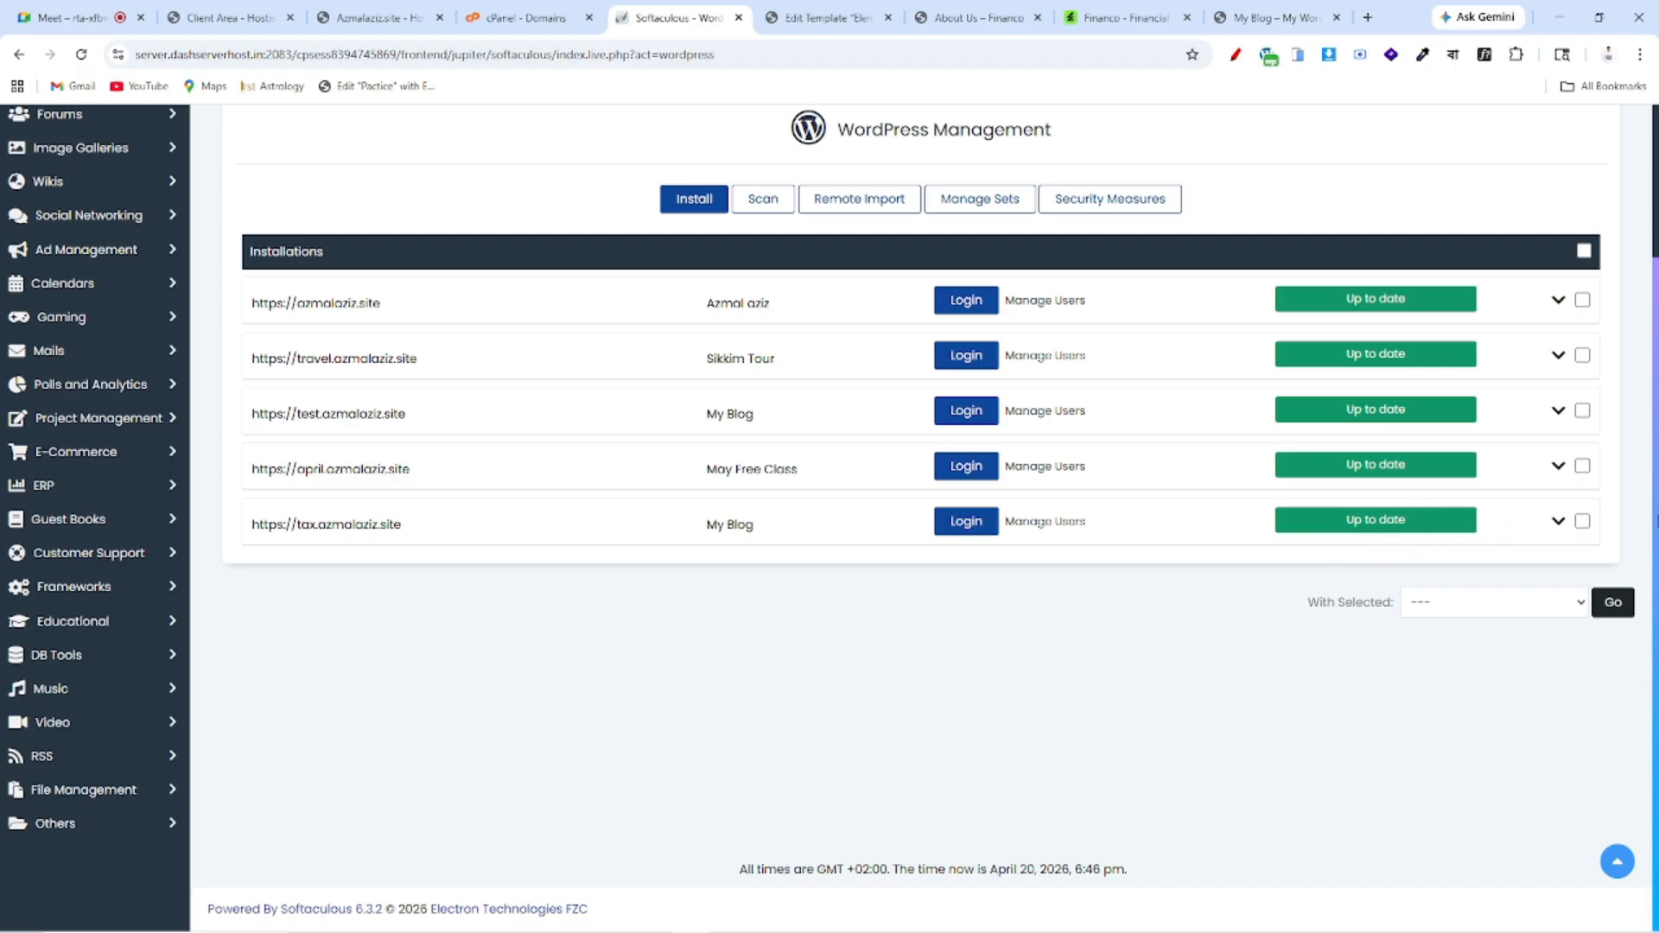
left_click(1559, 525)
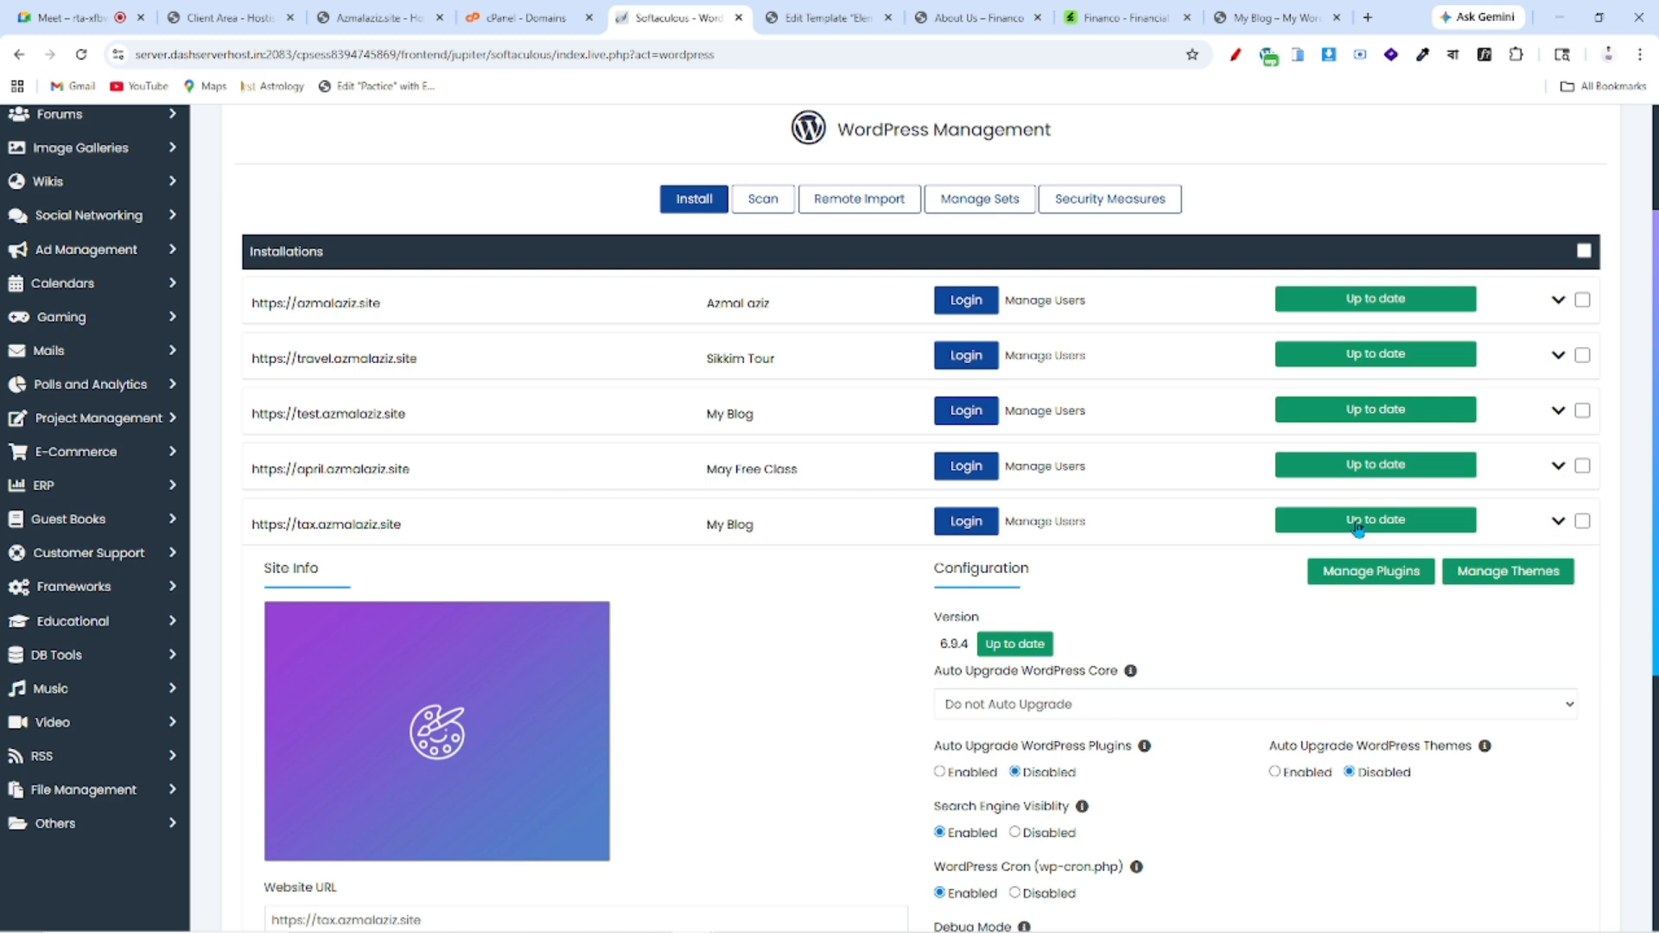
scroll(975, 644, "down", 2)
scroll(929, 531, "down", 2)
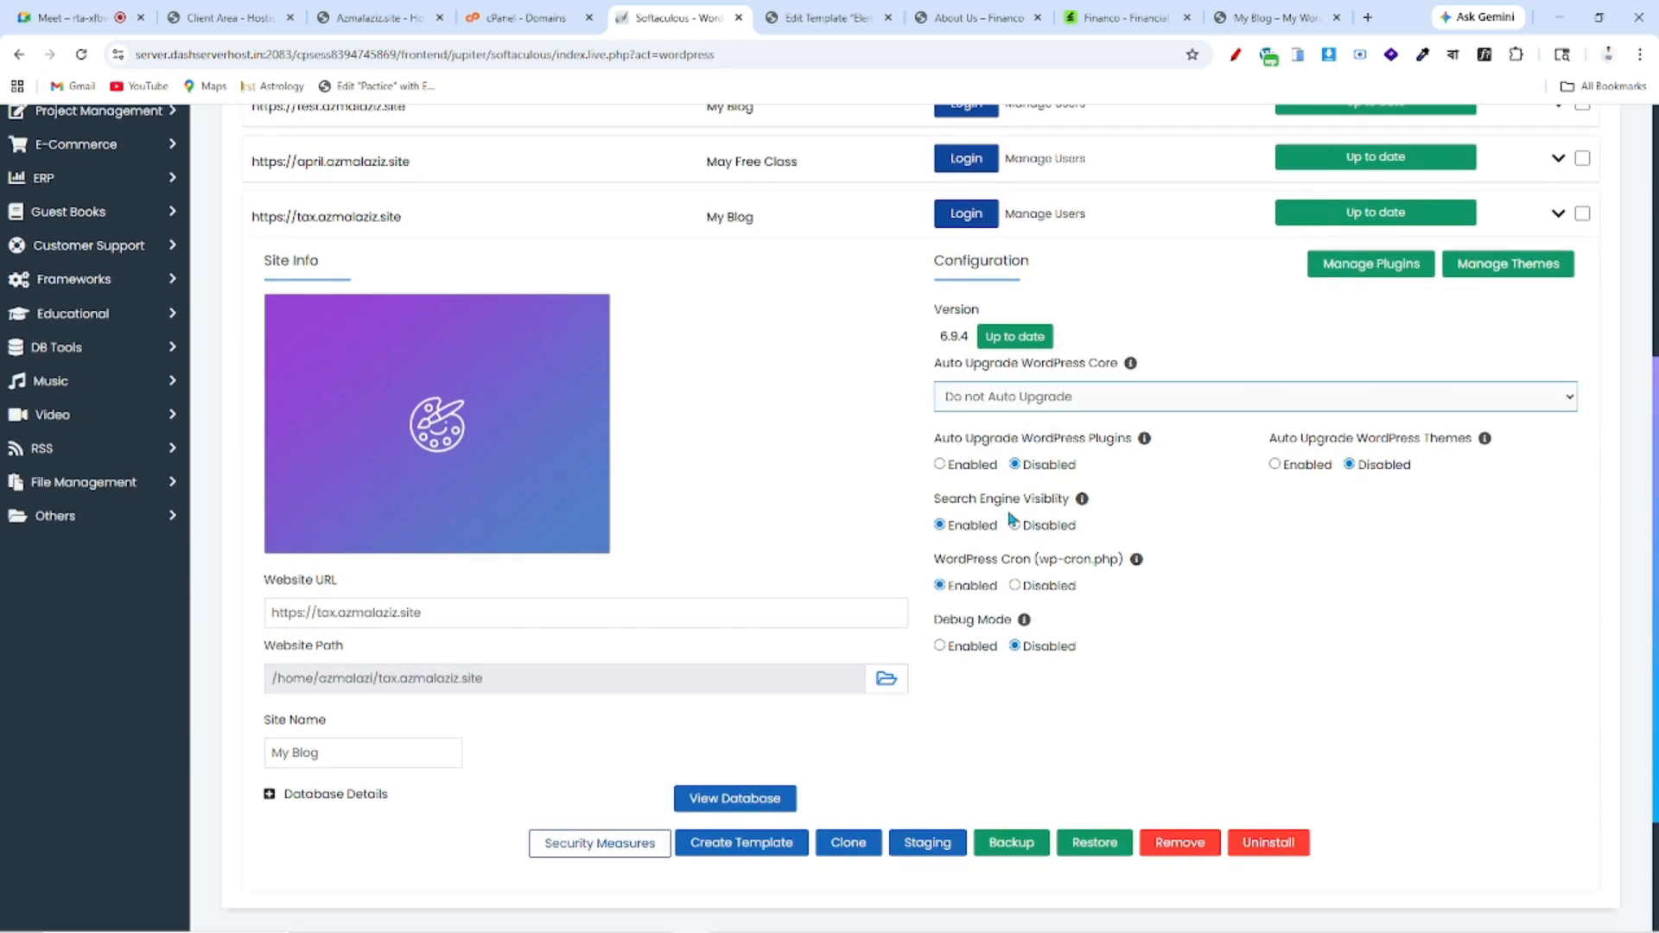
scroll(363, 609, "down", 1)
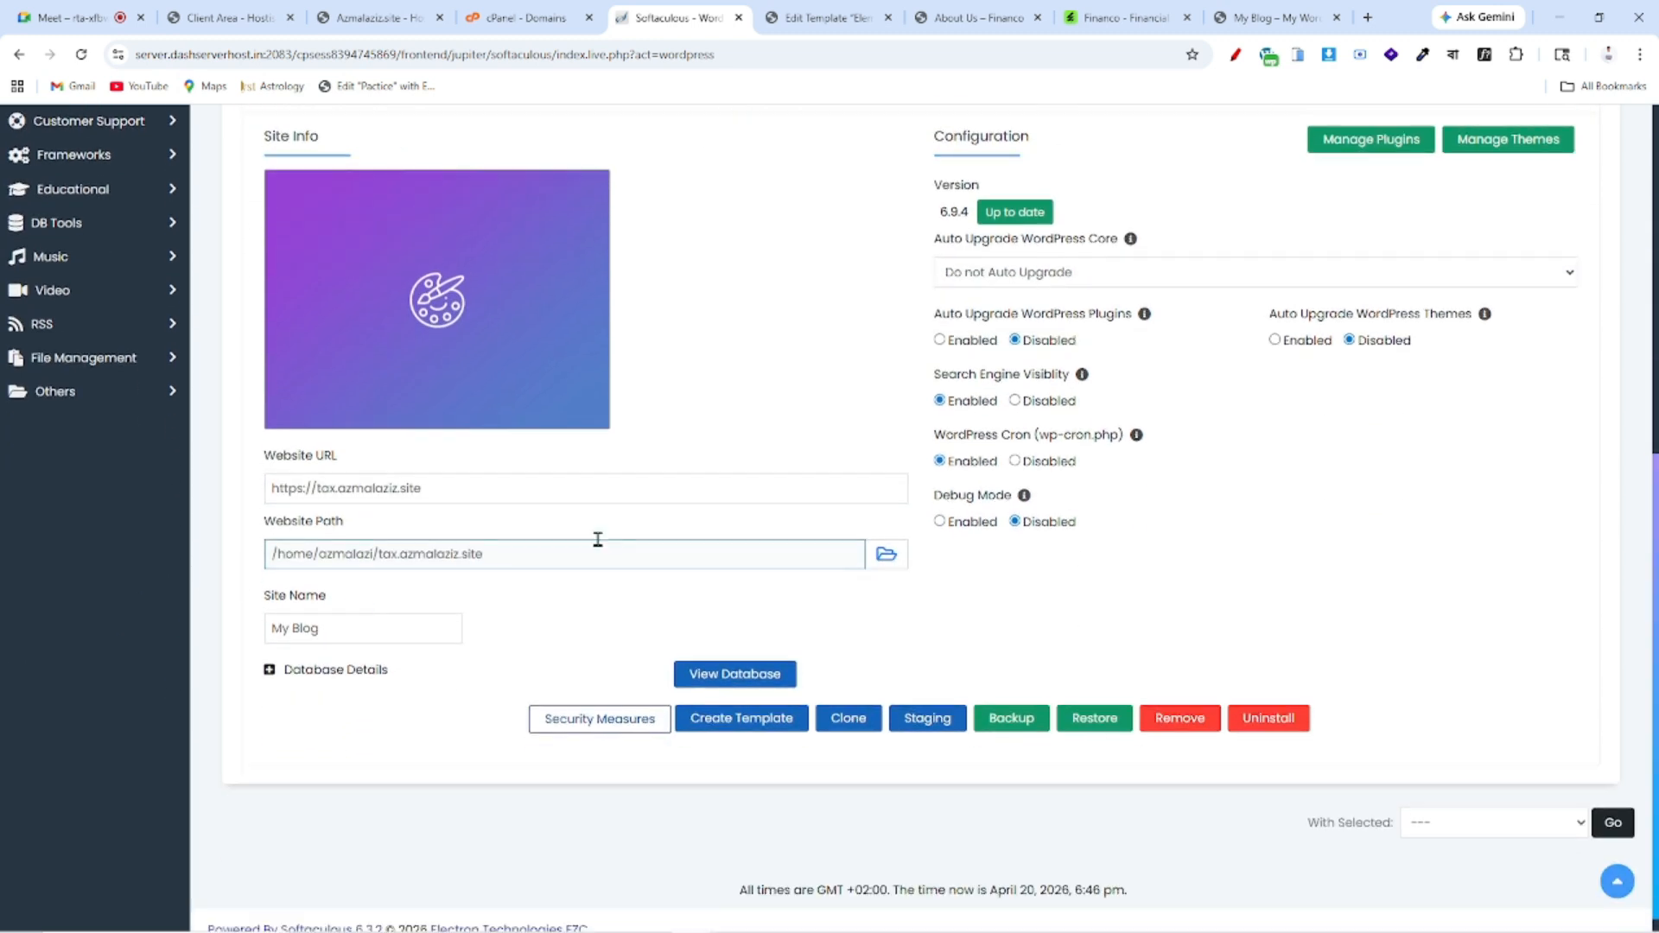
scroll(713, 476, "down", 1)
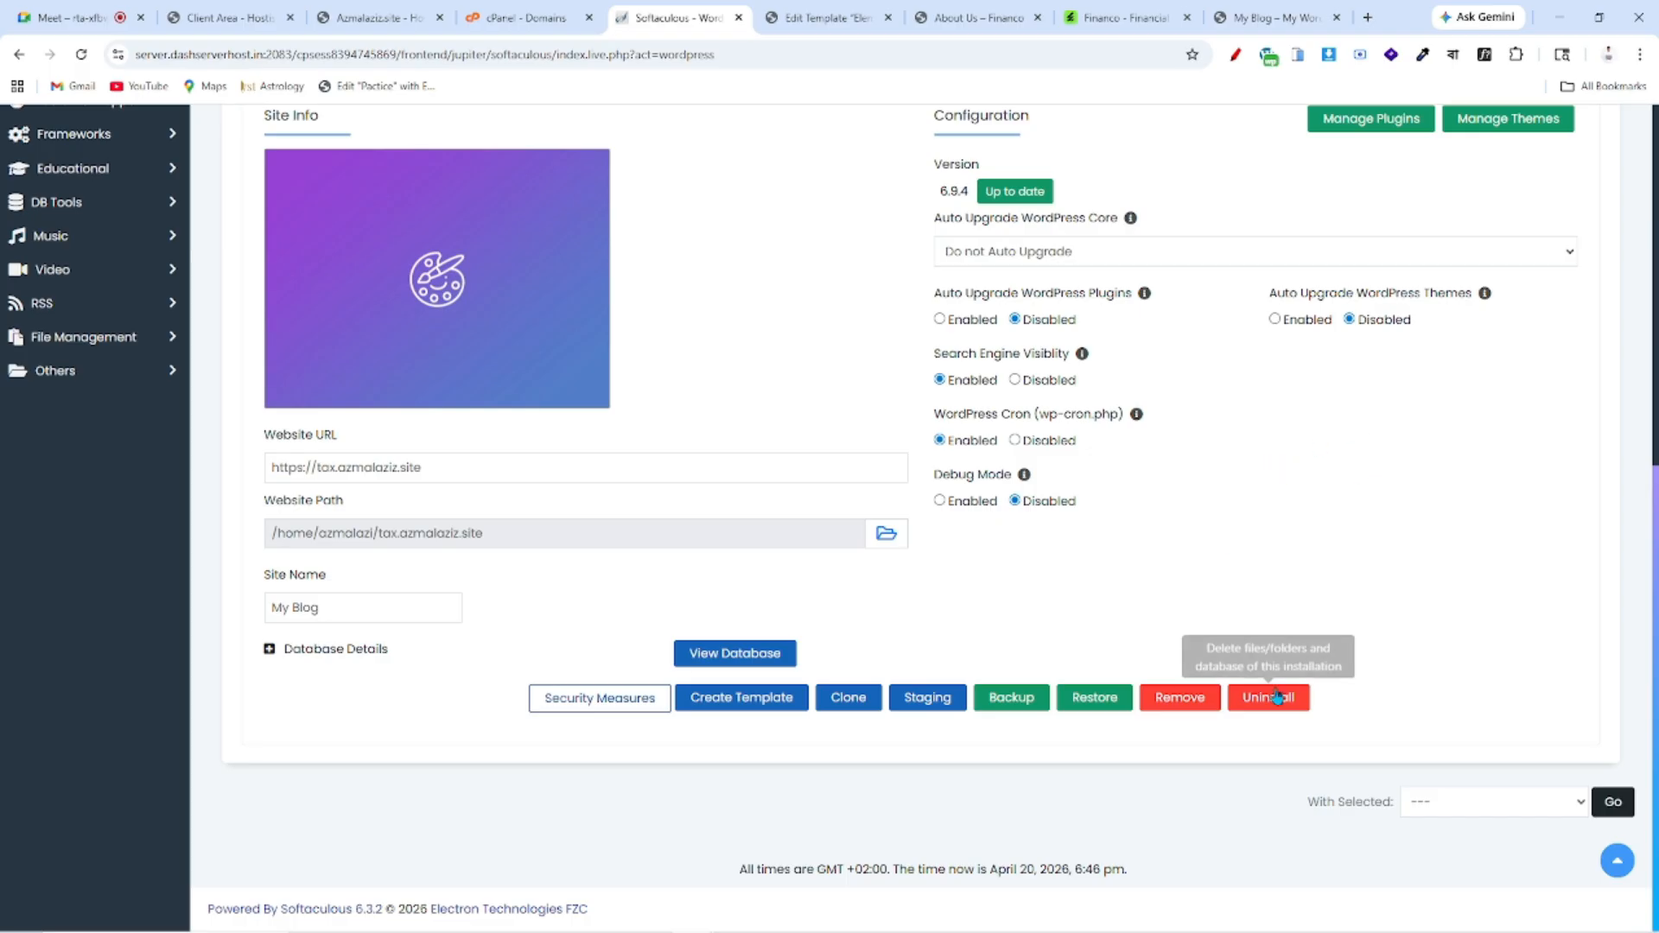
- Start uninstalling the tax subdomain's WordPress and review the options for removing the directory, database and database user
left_click(1277, 705)
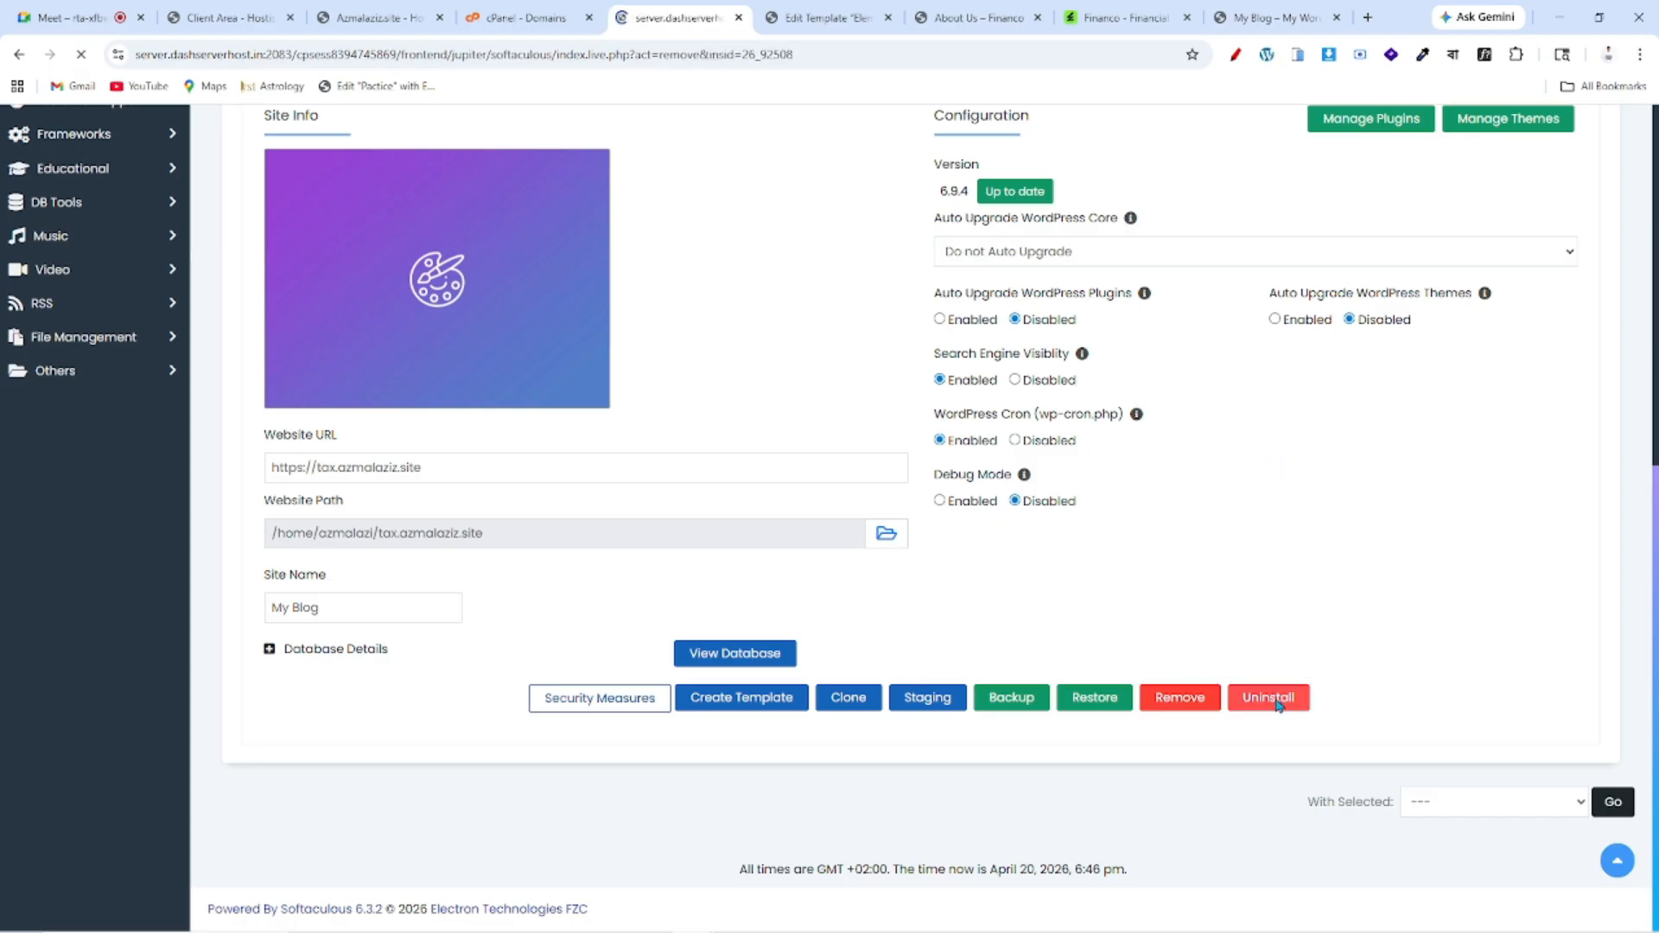
scroll(1292, 586, "down", 3)
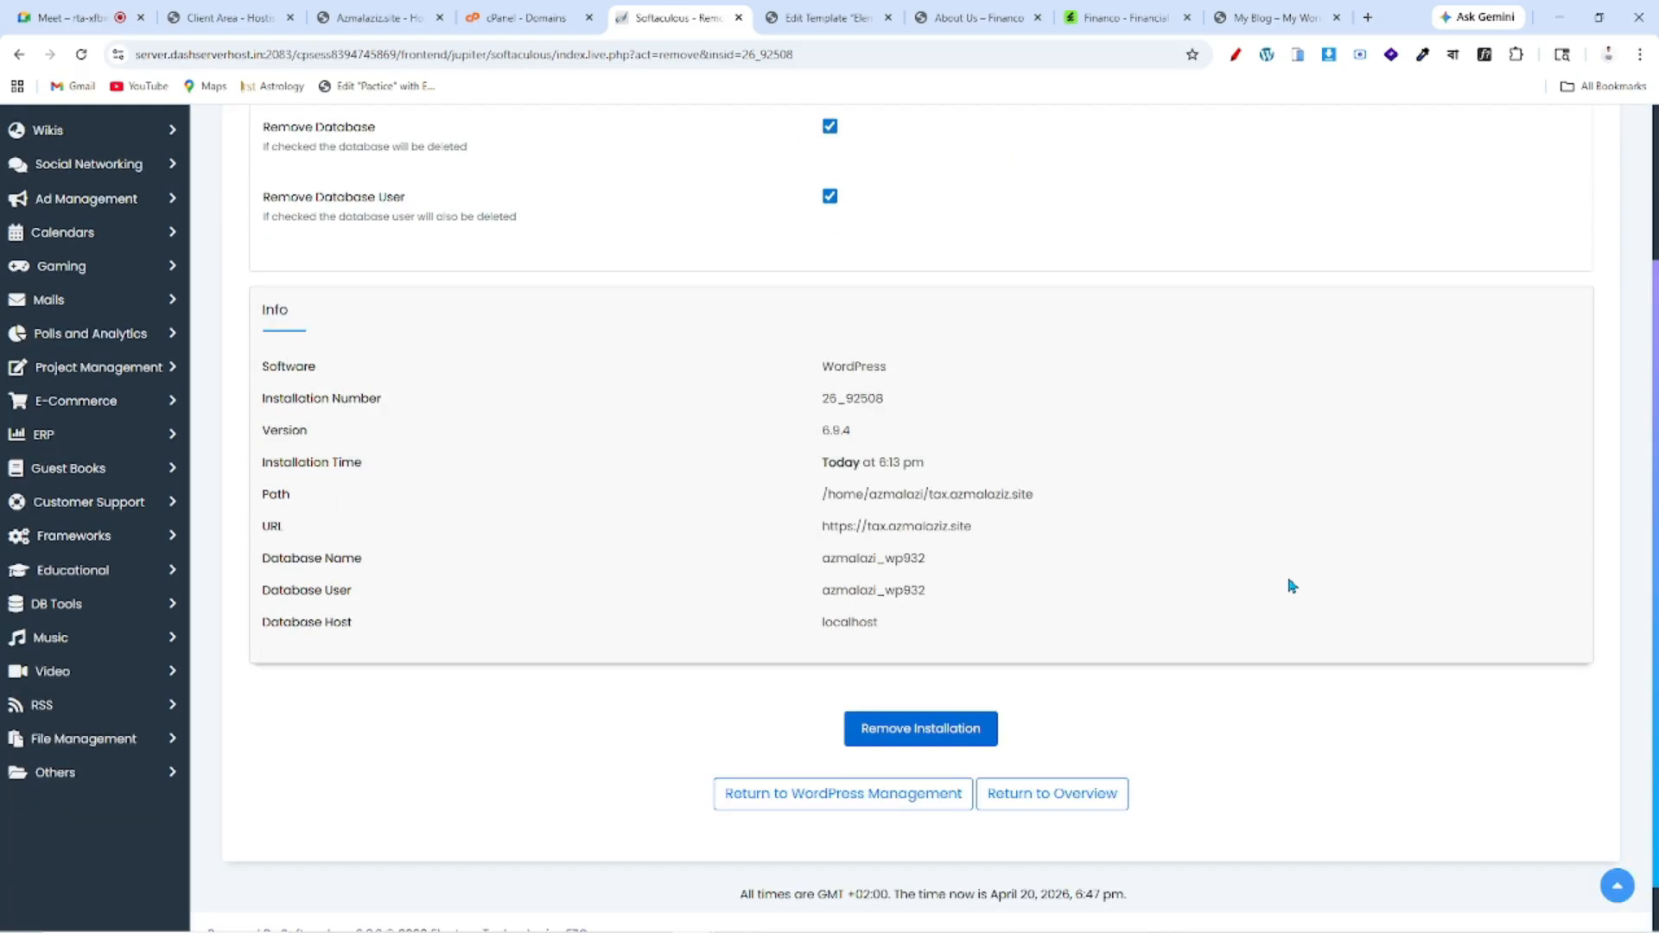
scroll(1292, 586, "up", 3)
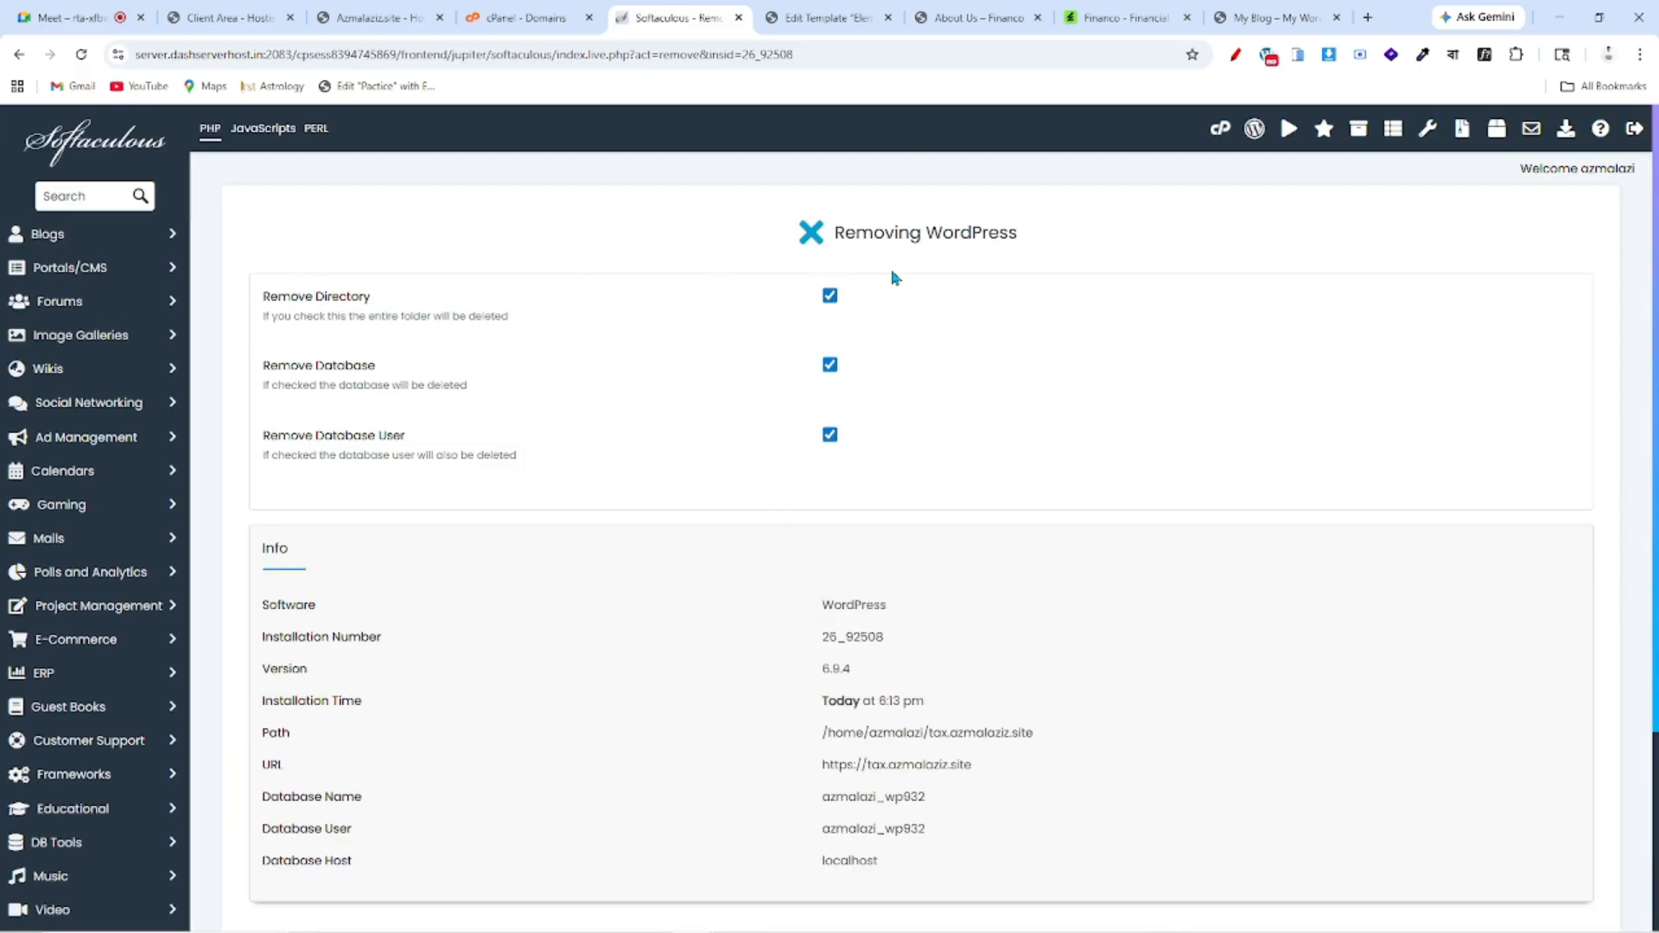
left_click_drag(258, 299, 390, 306)
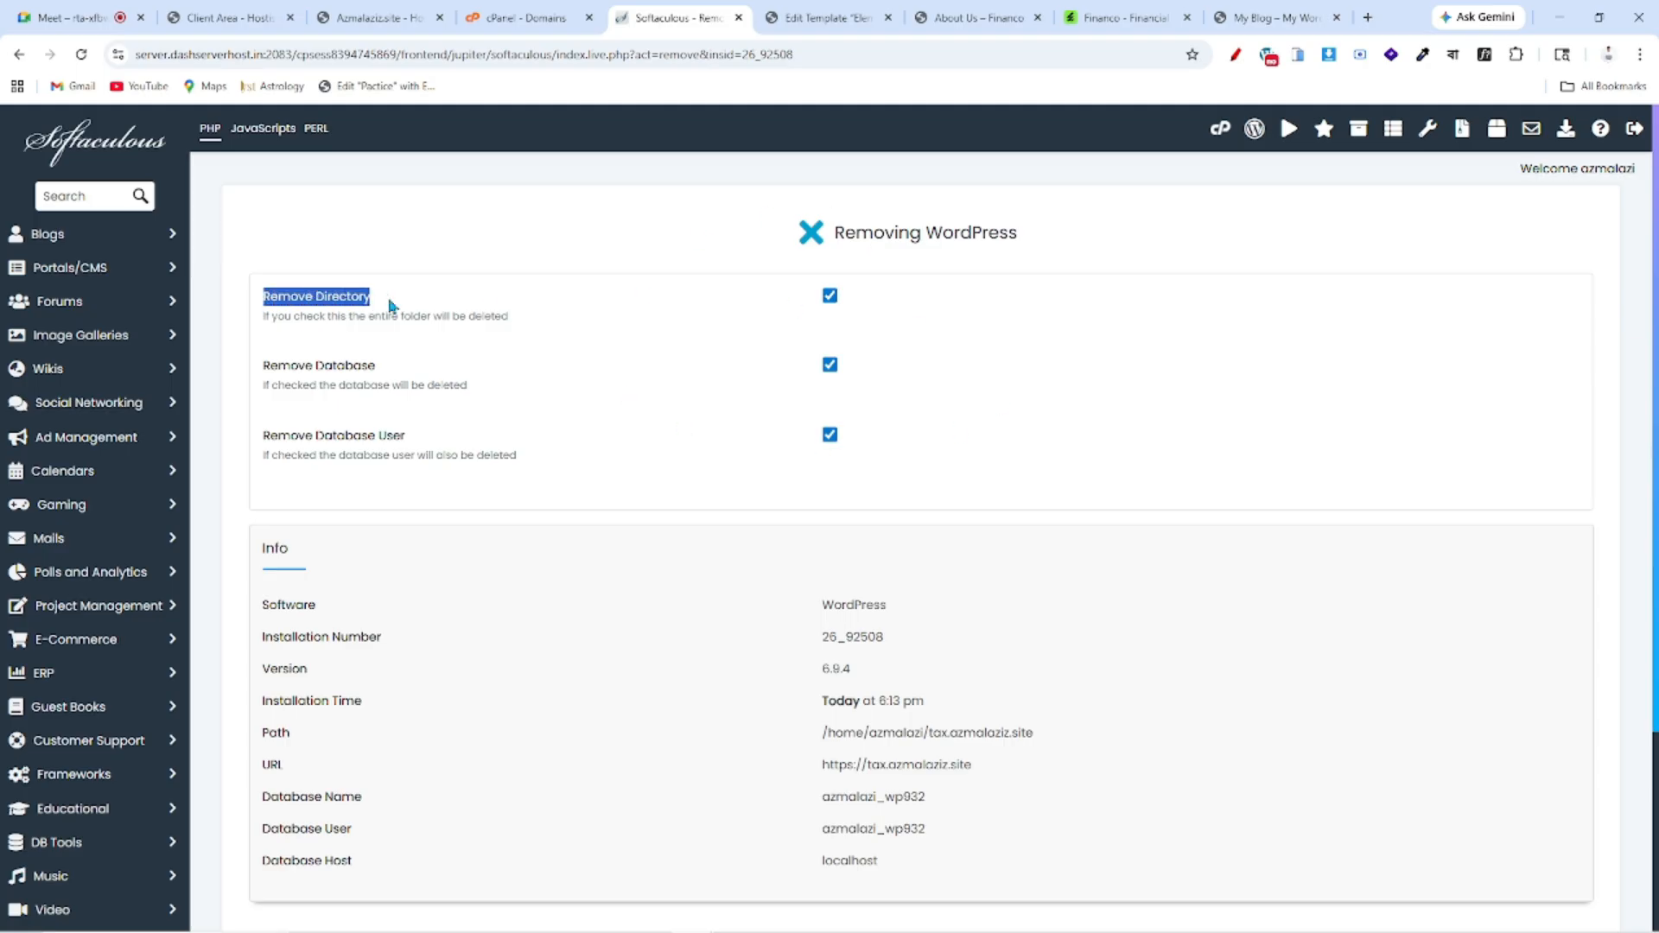
left_click_drag(261, 364, 448, 383)
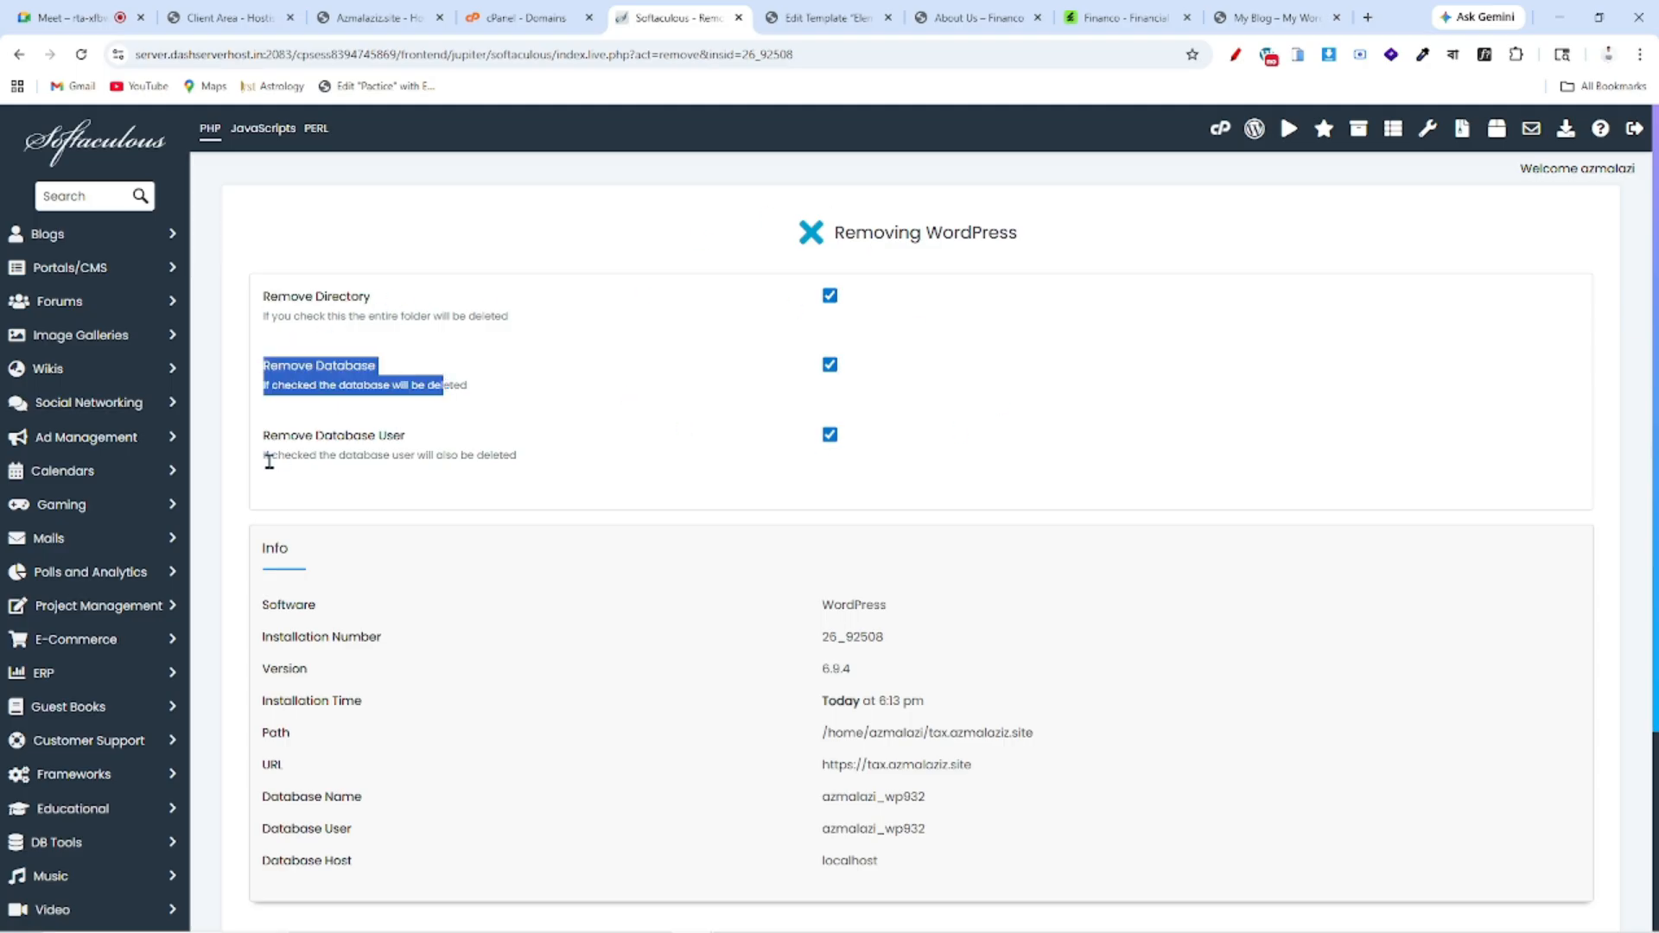
left_click_drag(266, 456, 406, 452)
left_click_drag(447, 445, 437, 308)
left_click_drag(256, 358, 436, 373)
left_click_drag(256, 432, 480, 439)
left_click(542, 491)
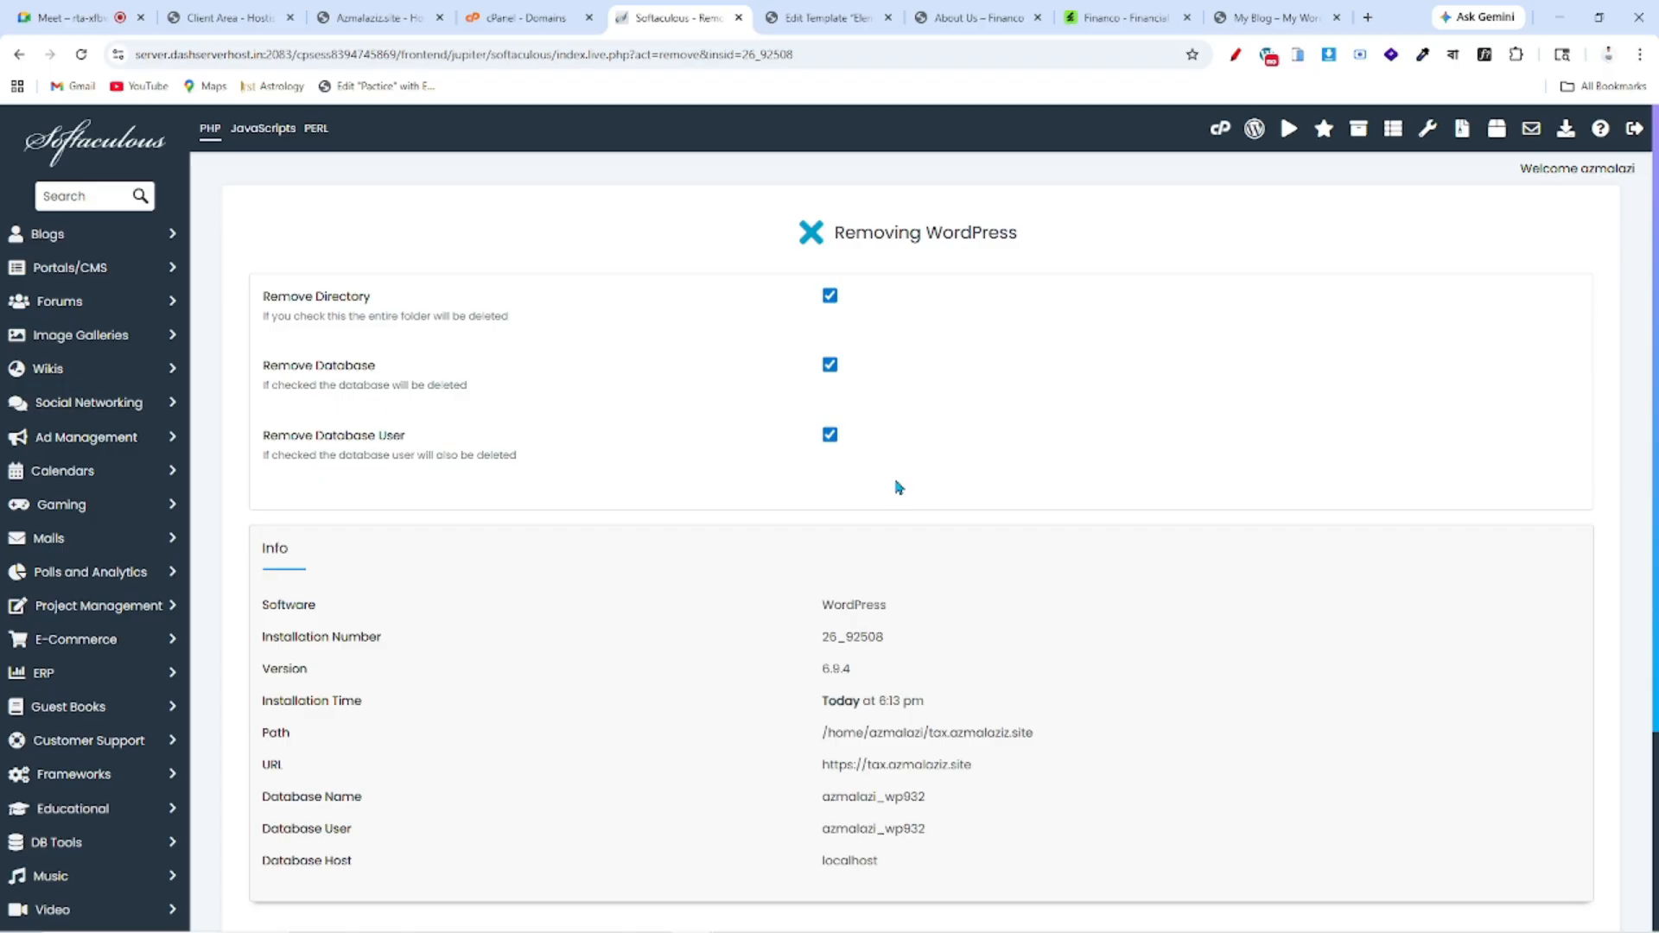
- Remove the tax subdomain's WordPress installation, confirm the irreversible deletion and return to WordPress Management
scroll(899, 488, "down", 3)
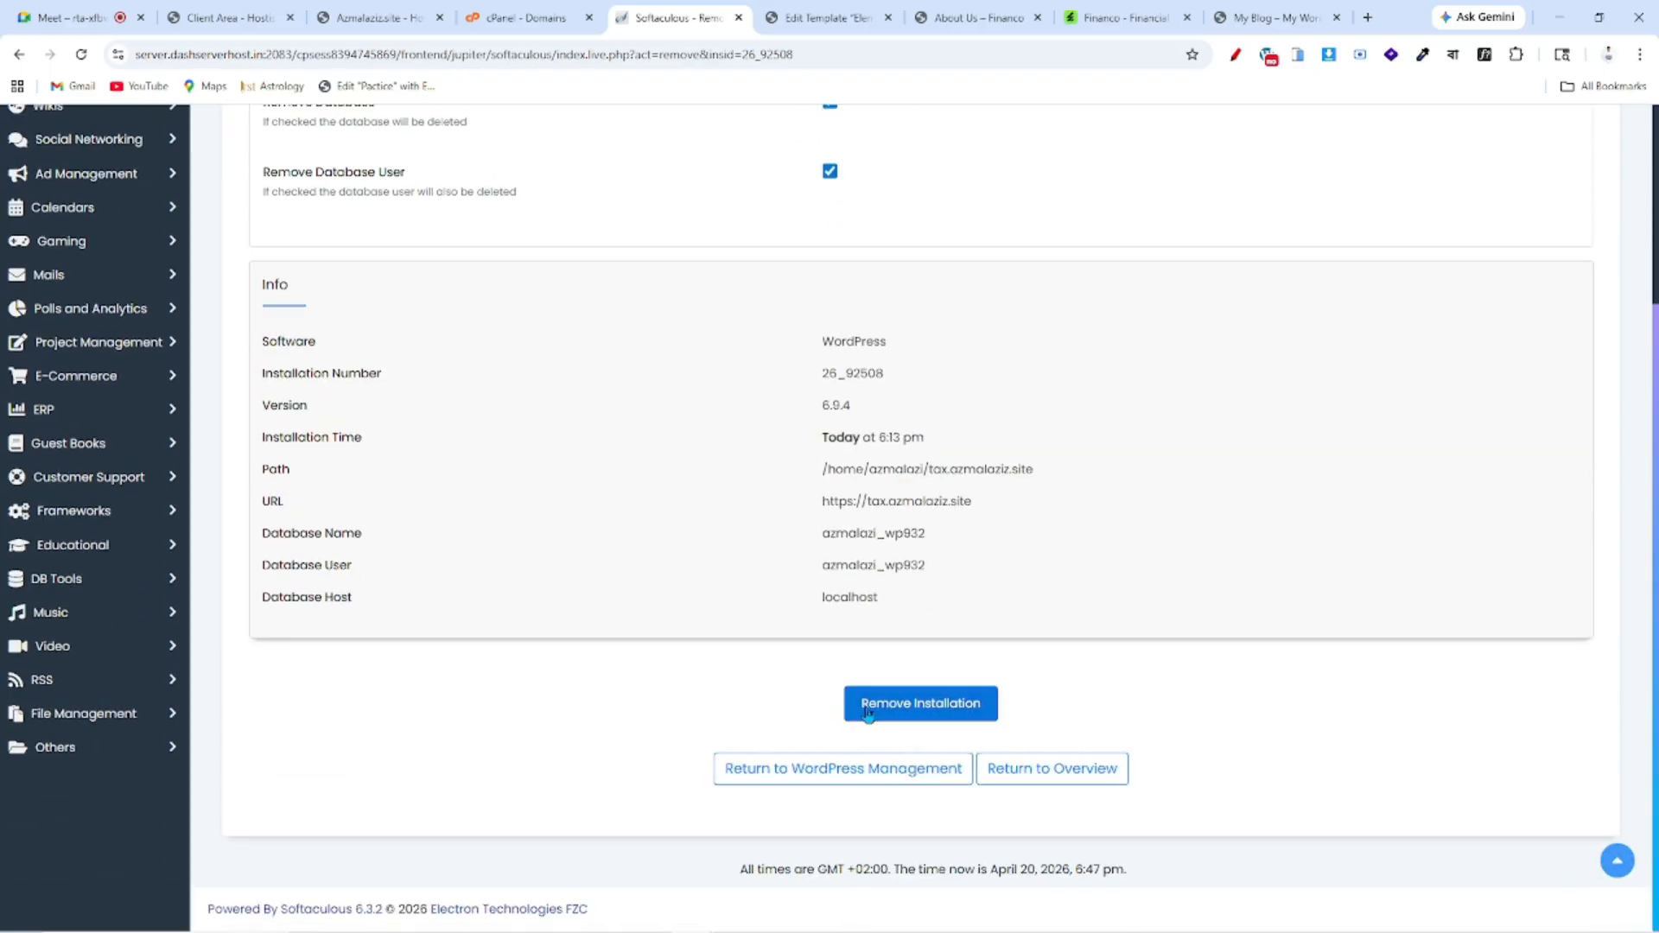
left_click(949, 714)
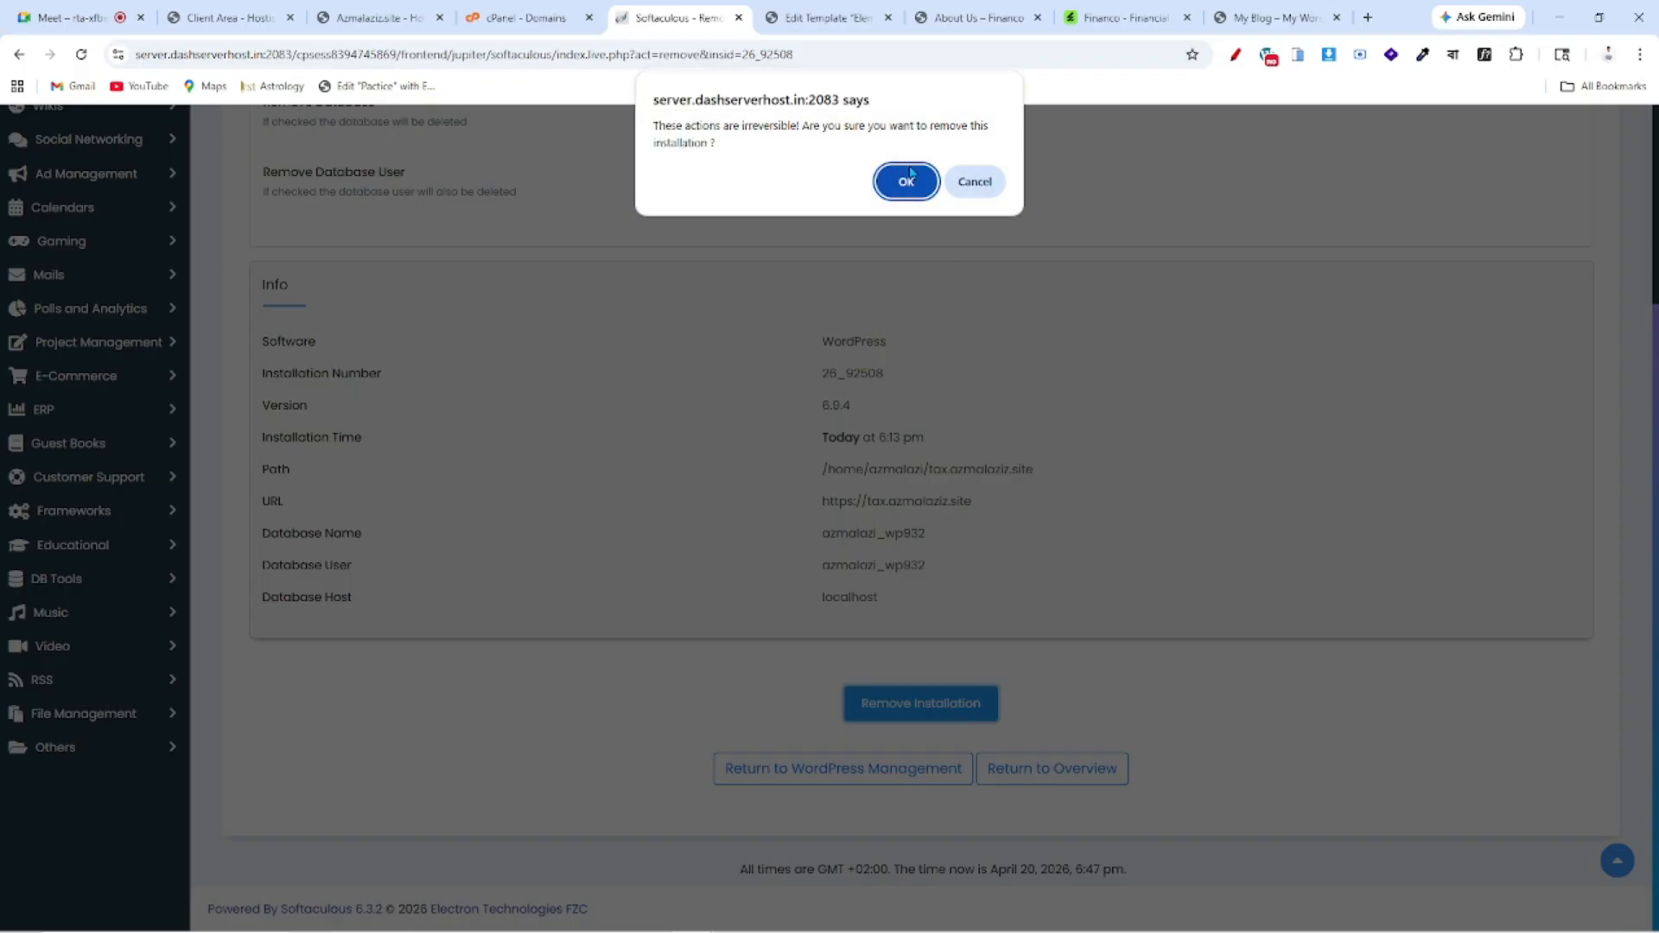
left_click(907, 179)
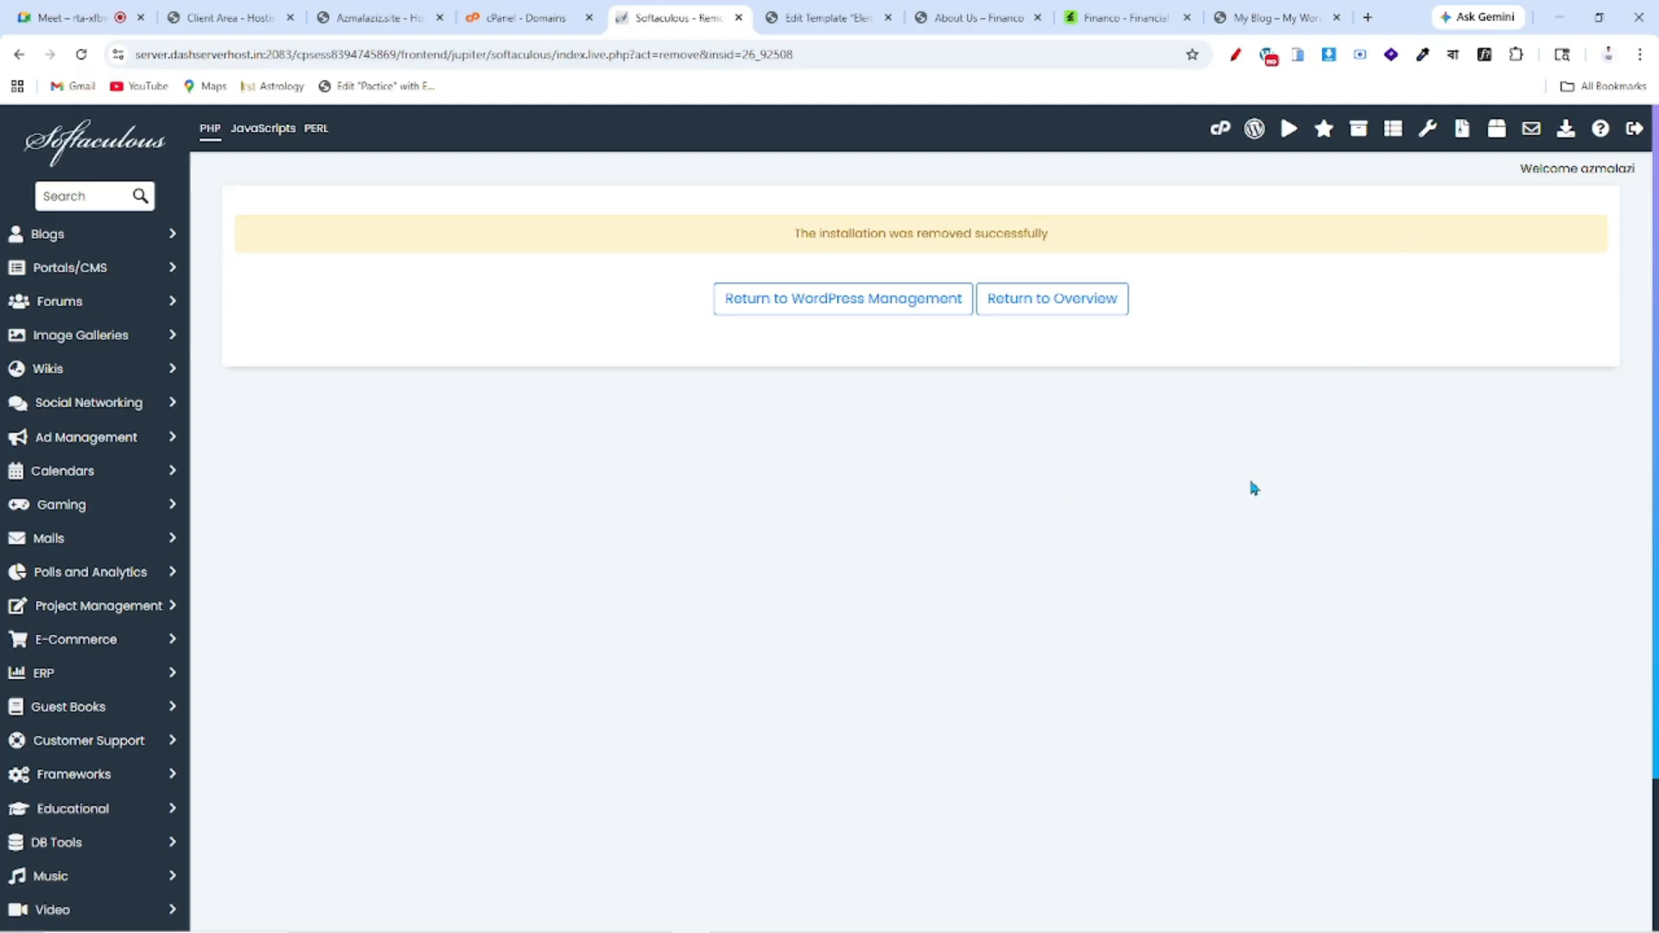
left_click(897, 308)
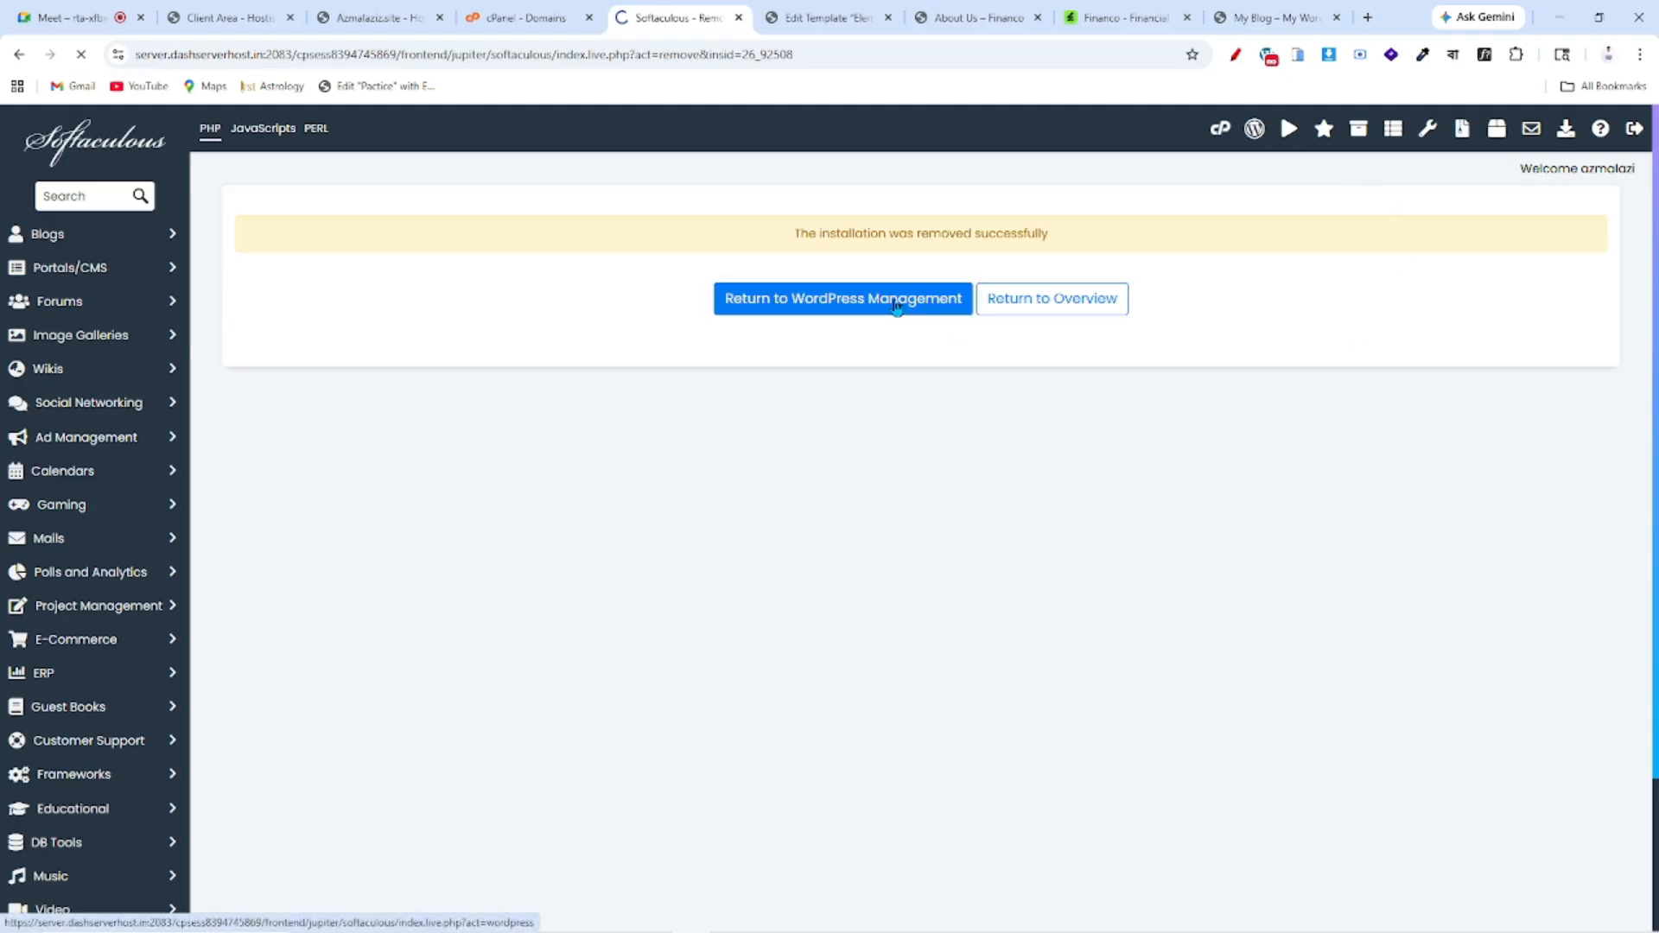
scroll(889, 511, "down", 2)
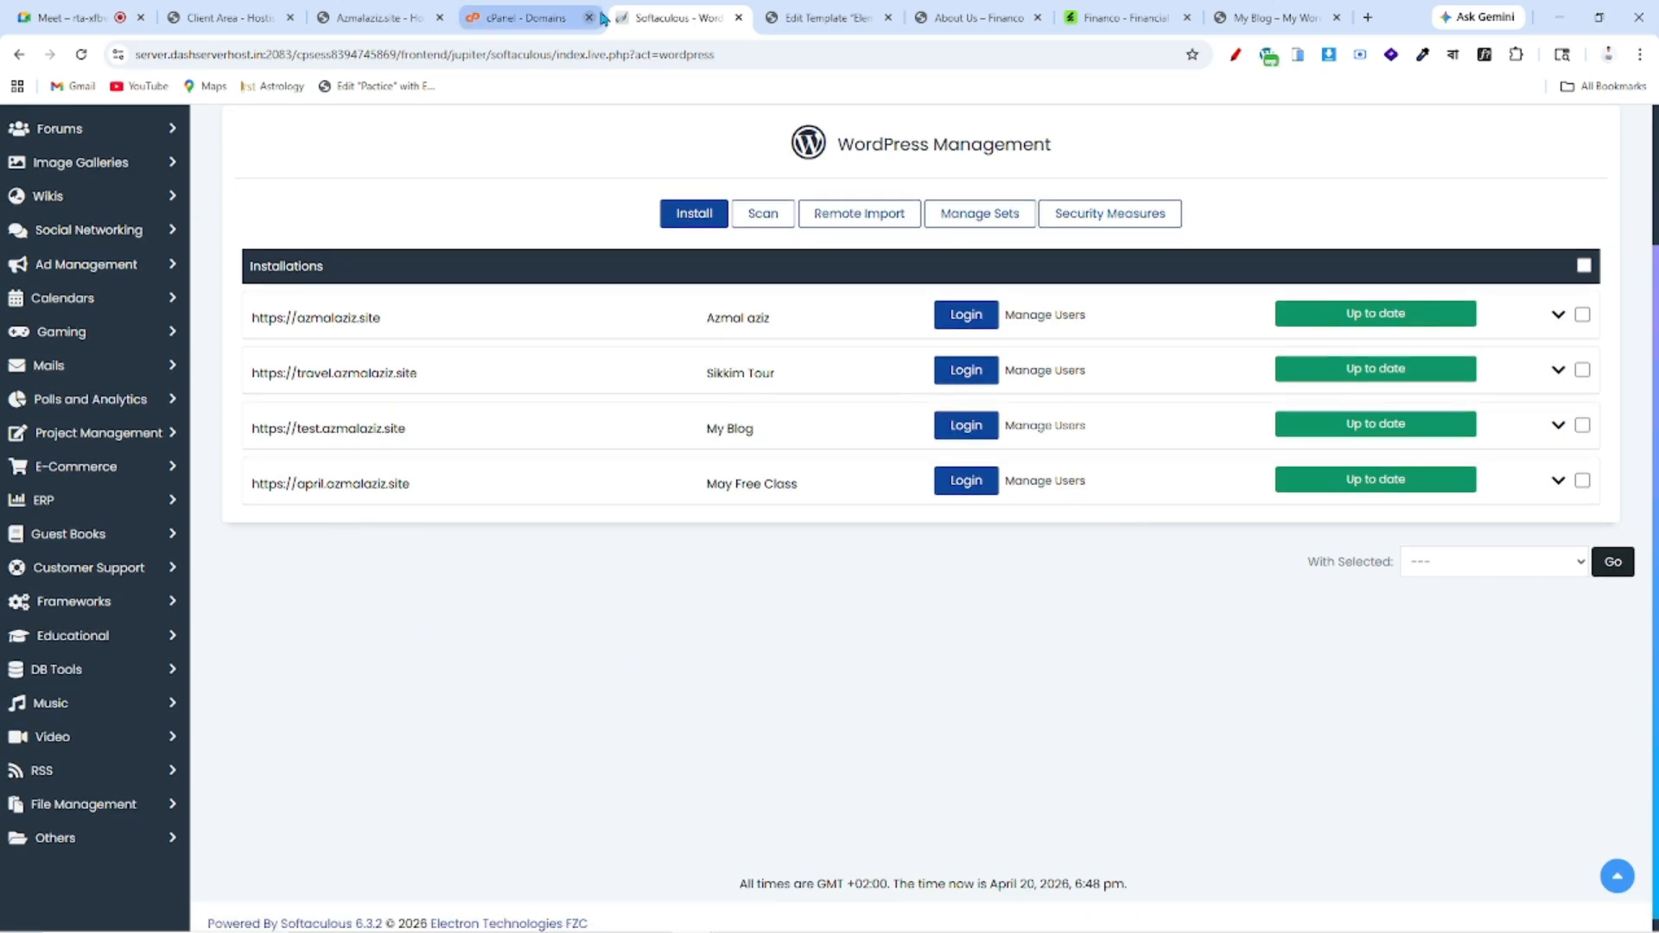
- Refresh the cPanel domain list, open management of the tax subdomain and remove that domain, confirming the removal
left_click(519, 17)
left_click(81, 54)
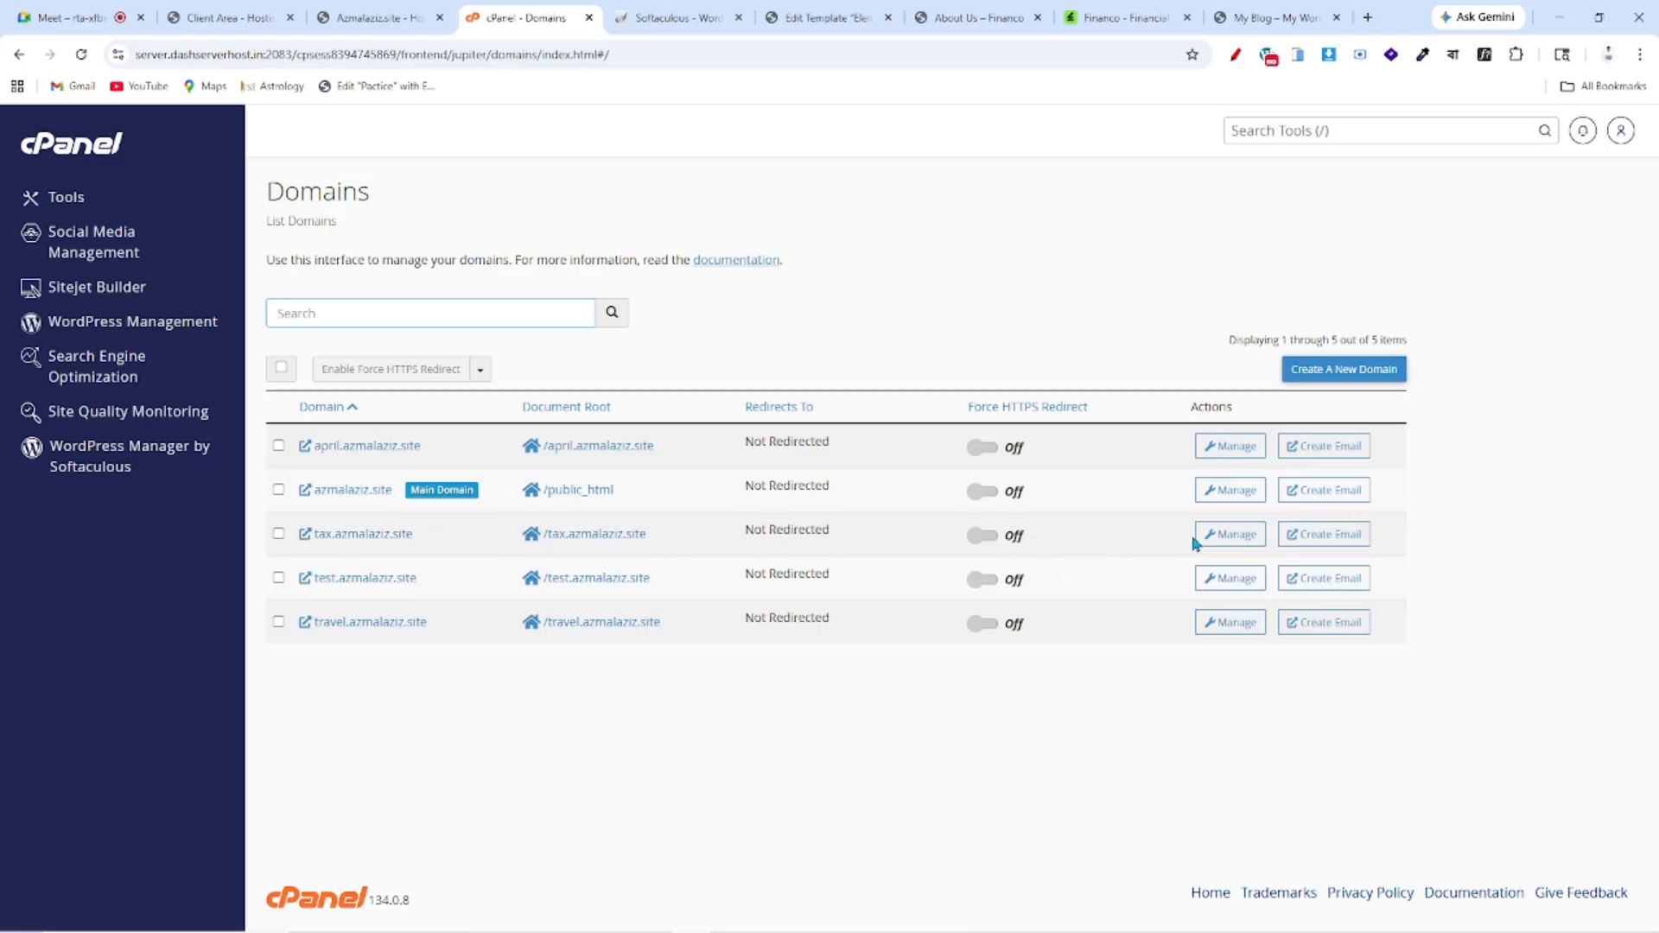
left_click(1236, 541)
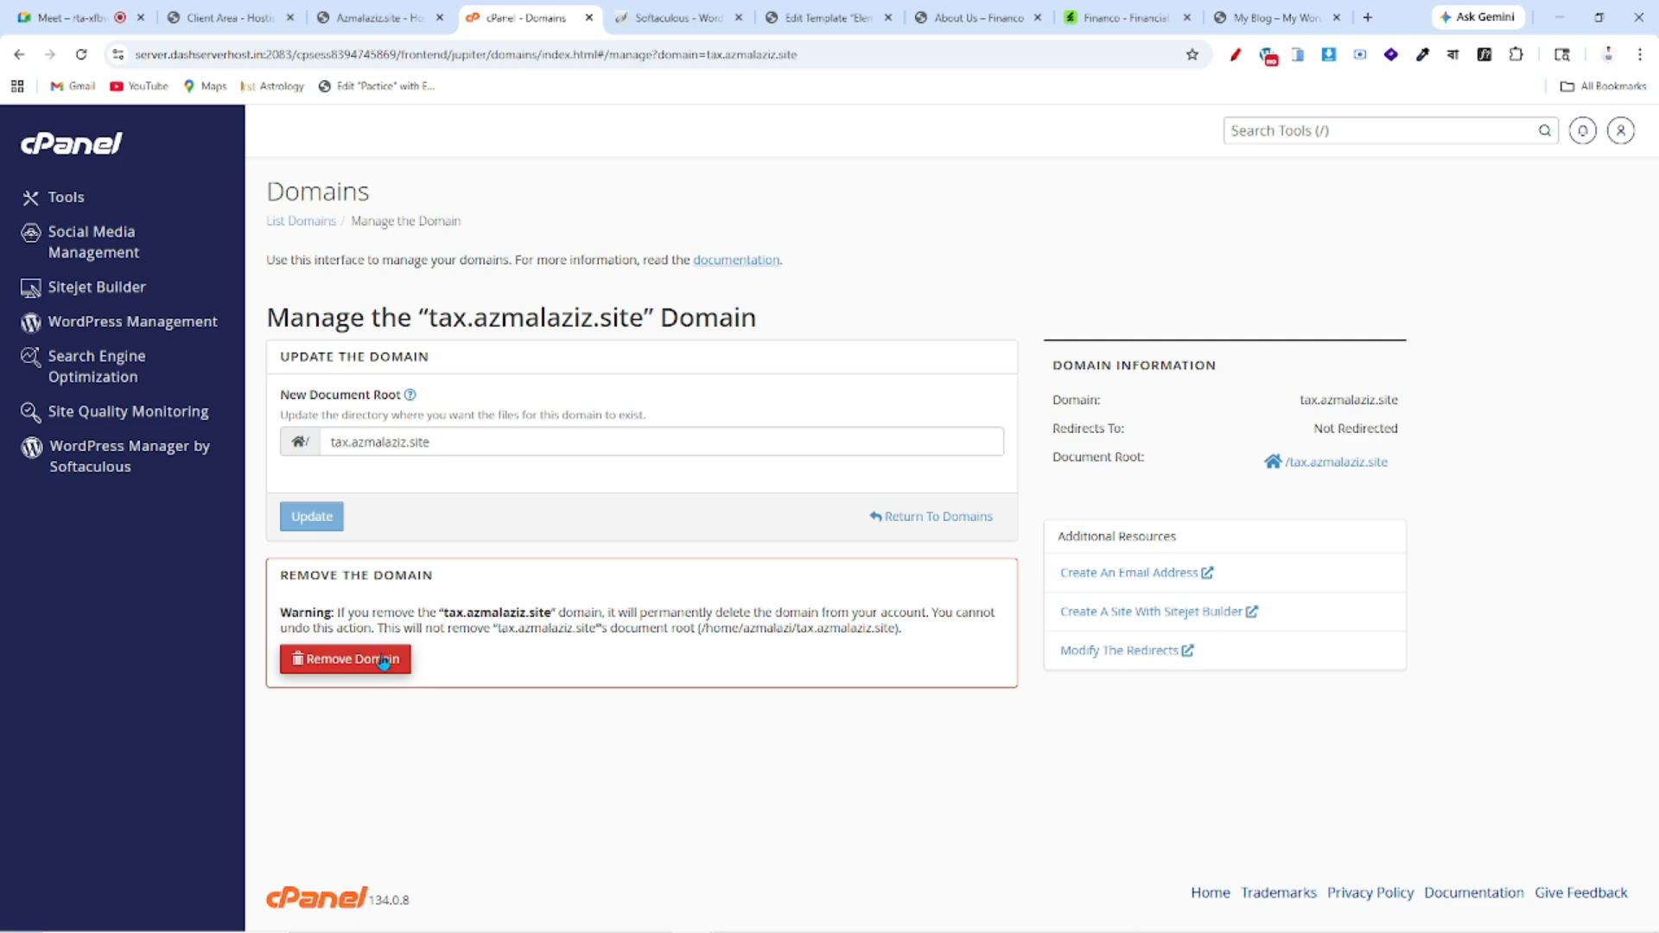
left_click(338, 661)
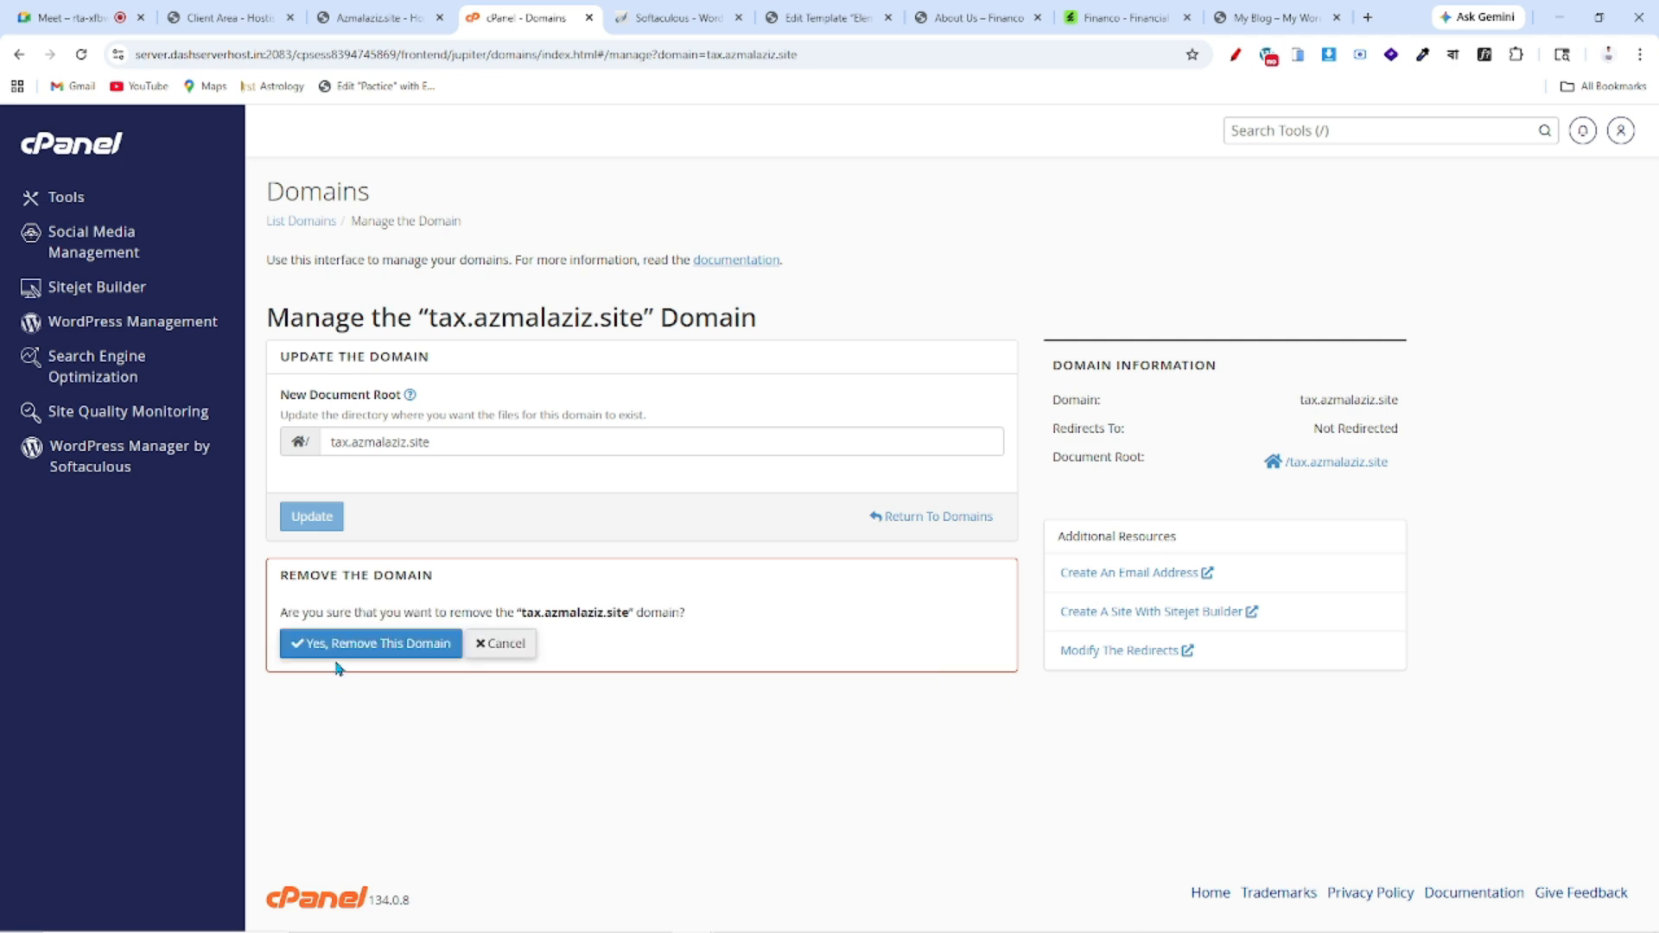
left_click(427, 655)
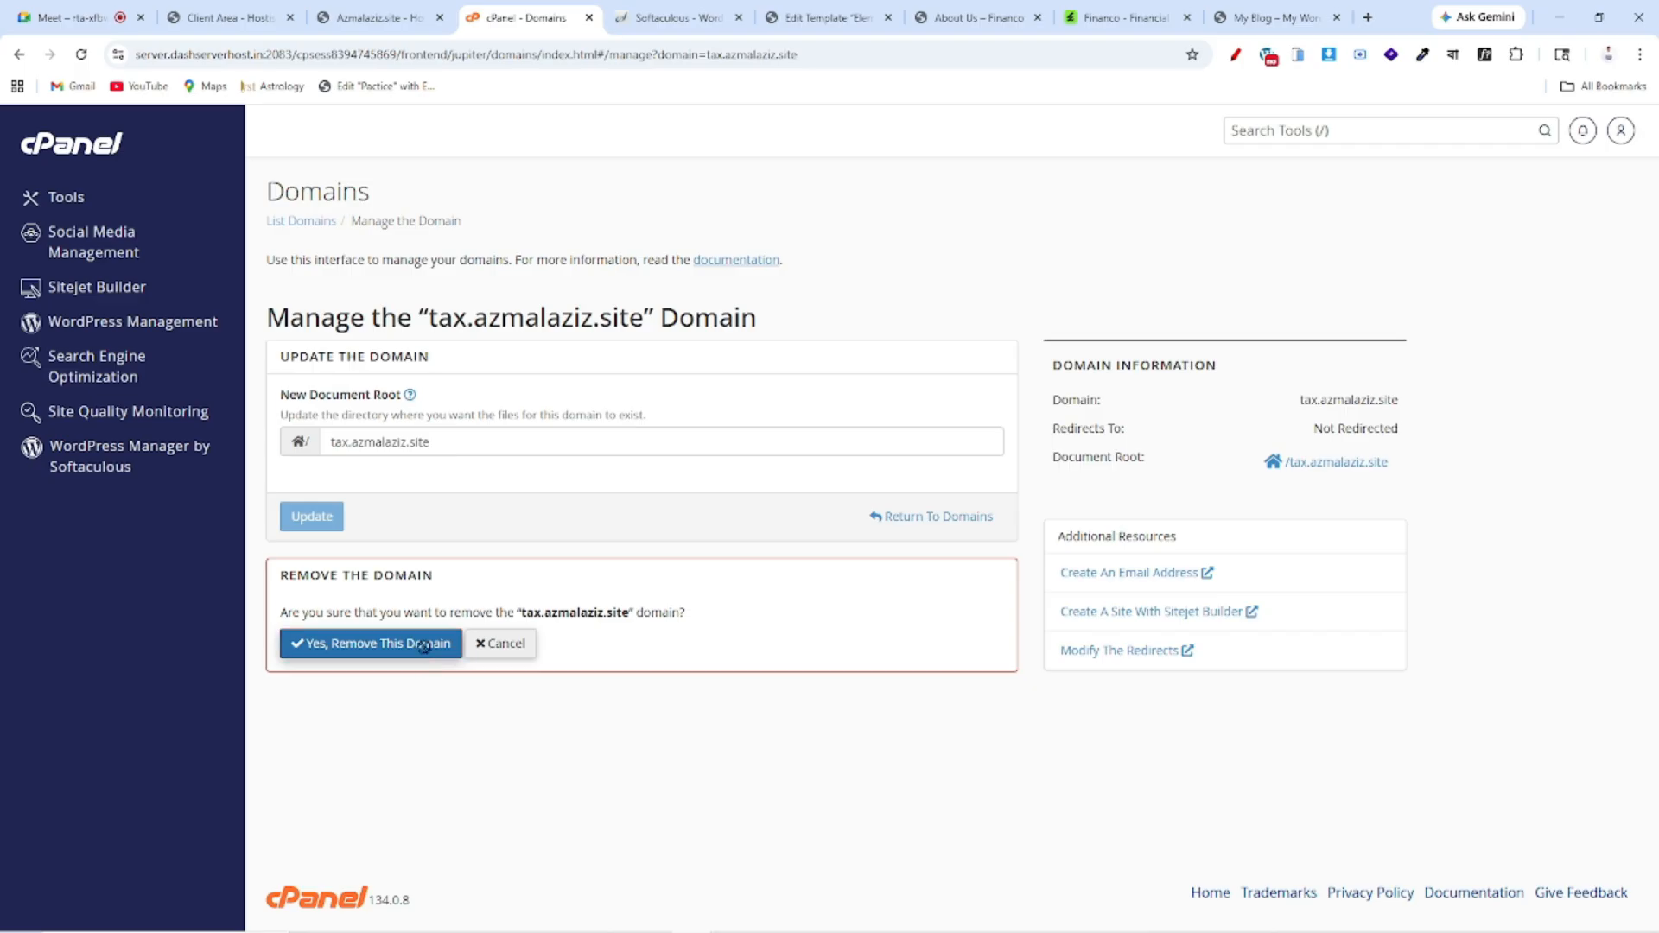